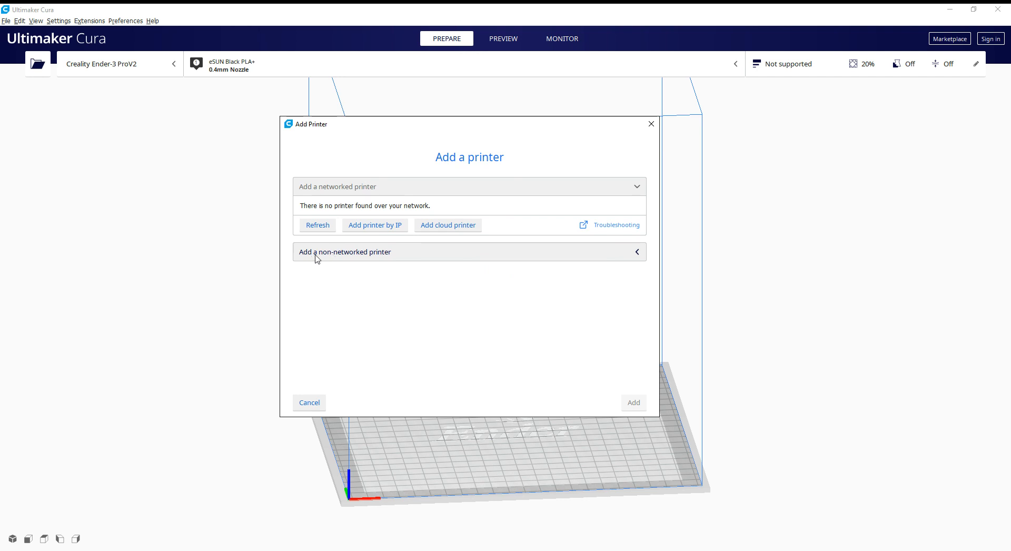
Add a non-networked Creality Ender-3 Pro printer from the Creality3D list, accepting its default machine settings.
{"action": "left_click", "coordinate": [638, 253]}
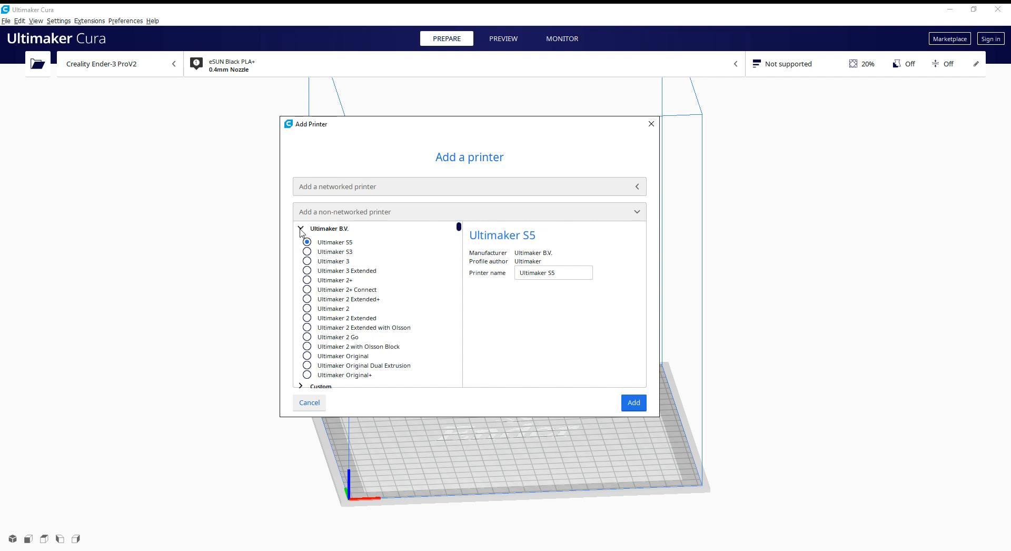
{"action": "left_click_drag", "start_coordinate": [459, 228], "coordinate": [461, 268]}
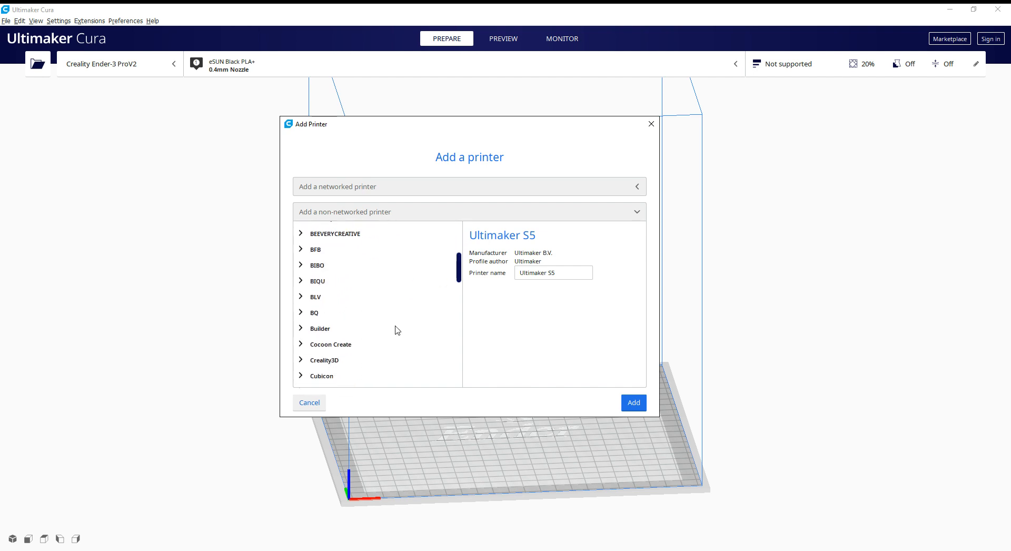
{"action": "scroll", "coordinate": [324, 354], "scroll_direction": "down", "scroll_amount": 1}
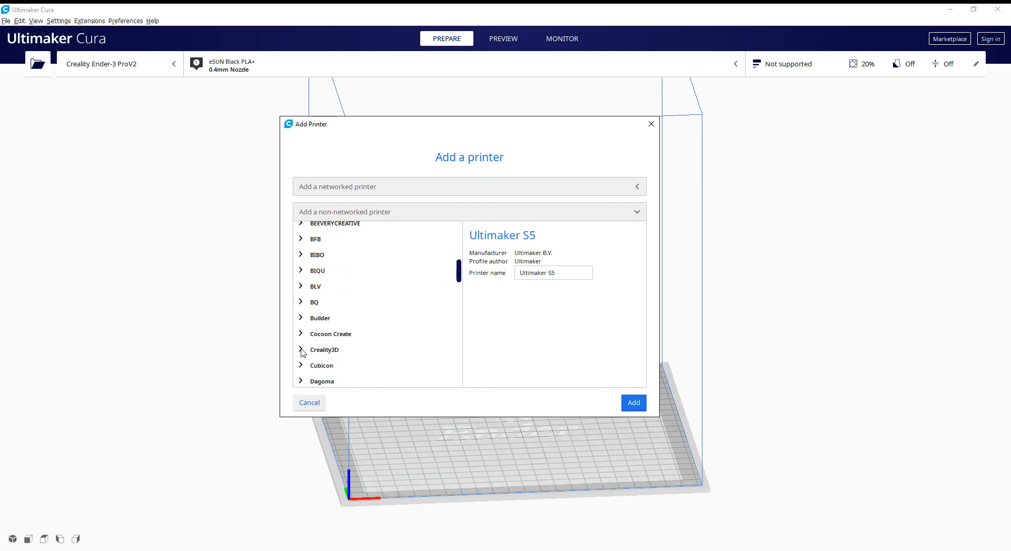
{"action": "left_click", "coordinate": [302, 353]}
{"action": "scroll", "coordinate": [400, 316], "scroll_direction": "down", "scroll_amount": 2}
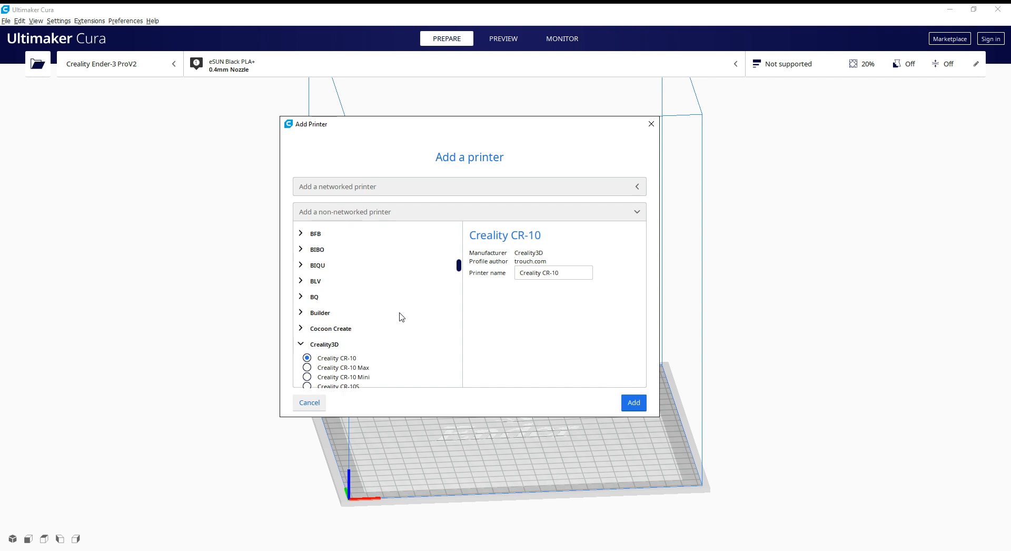
{"action": "scroll", "coordinate": [399, 316], "scroll_direction": "down", "scroll_amount": 10}
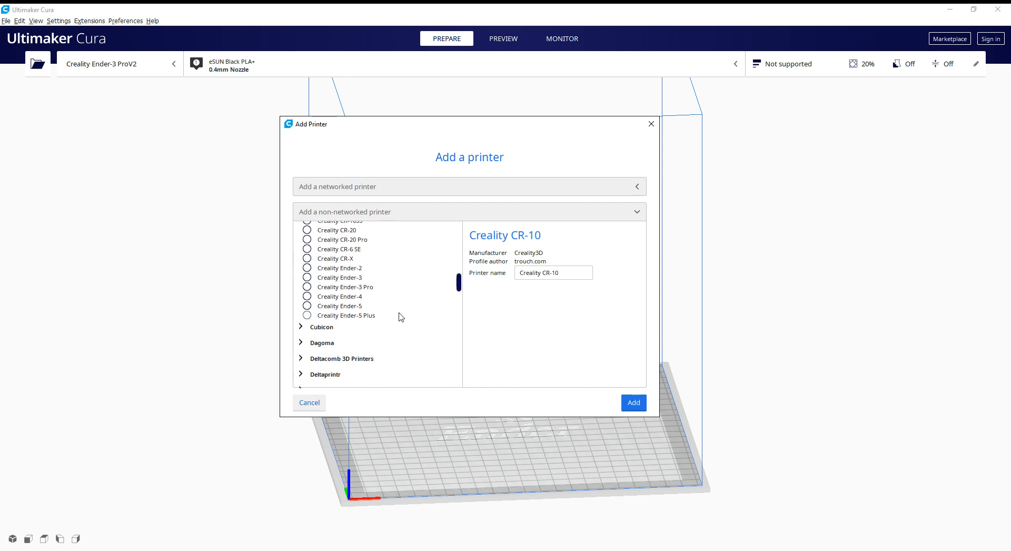
{"action": "left_click", "coordinate": [313, 288]}
{"action": "left_click", "coordinate": [634, 403]}
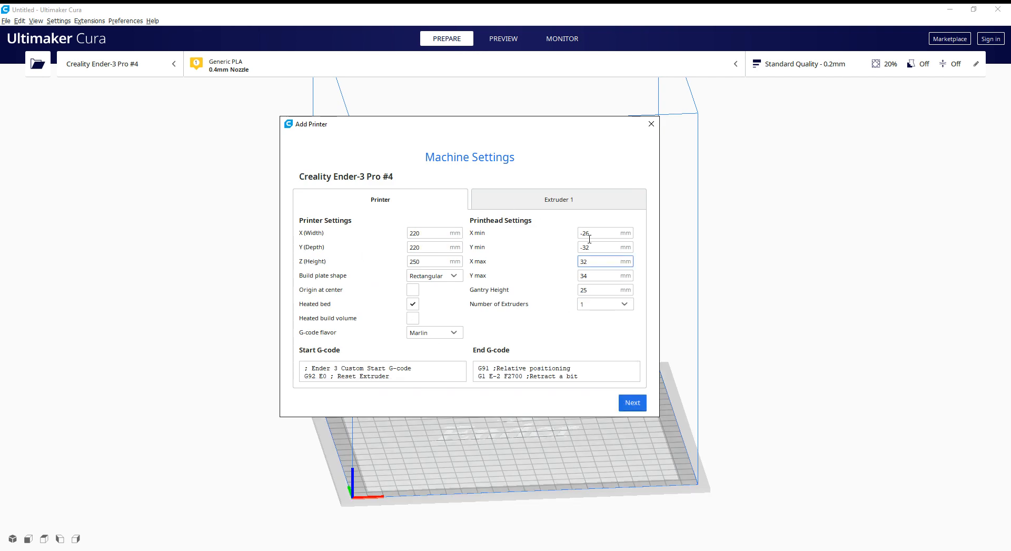
{"action": "left_click", "coordinate": [632, 403]}
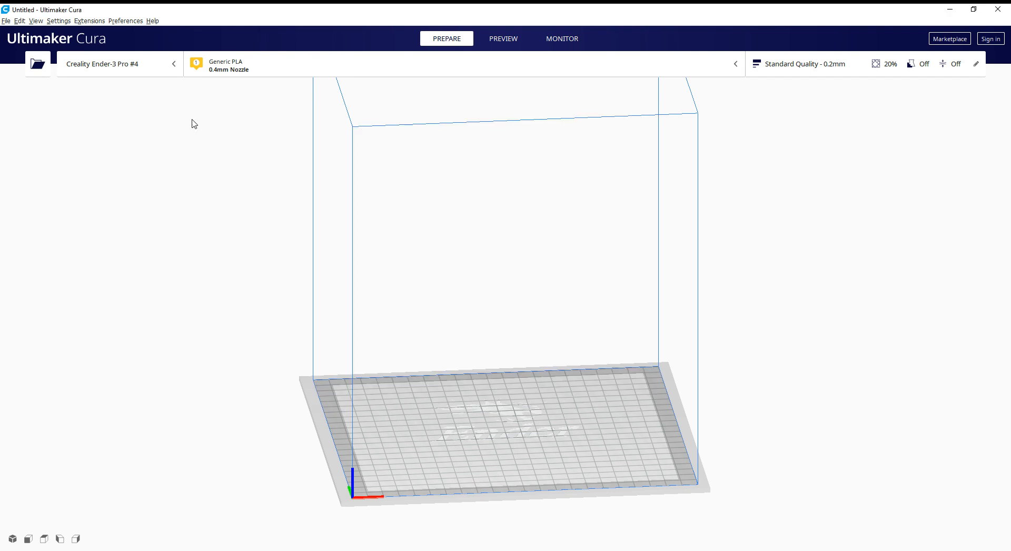
Choose Creality Ender-3 Pro #4 as the active printer and set its material to eSUN Purple PLA+.
{"action": "left_click", "coordinate": [132, 71]}
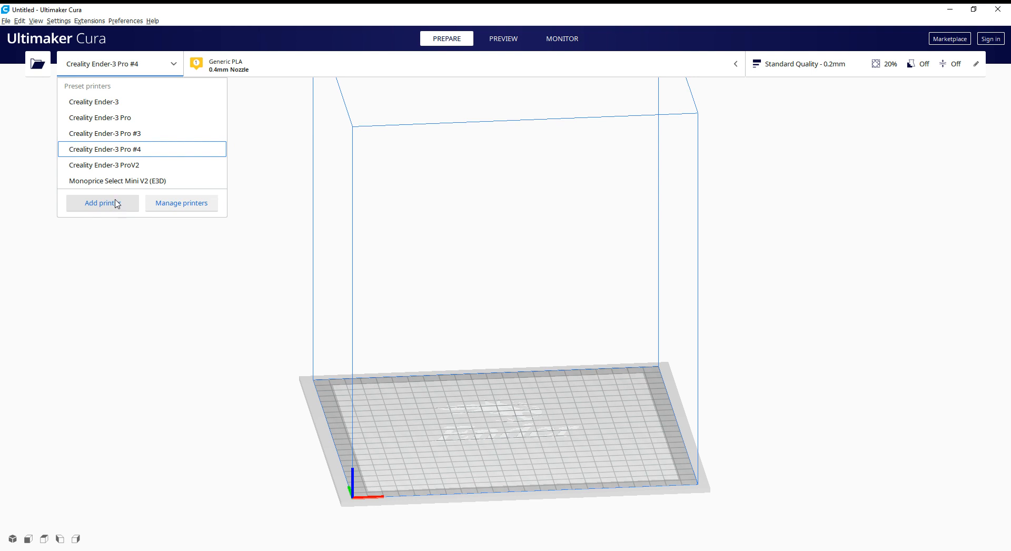
{"action": "left_click", "coordinate": [131, 152]}
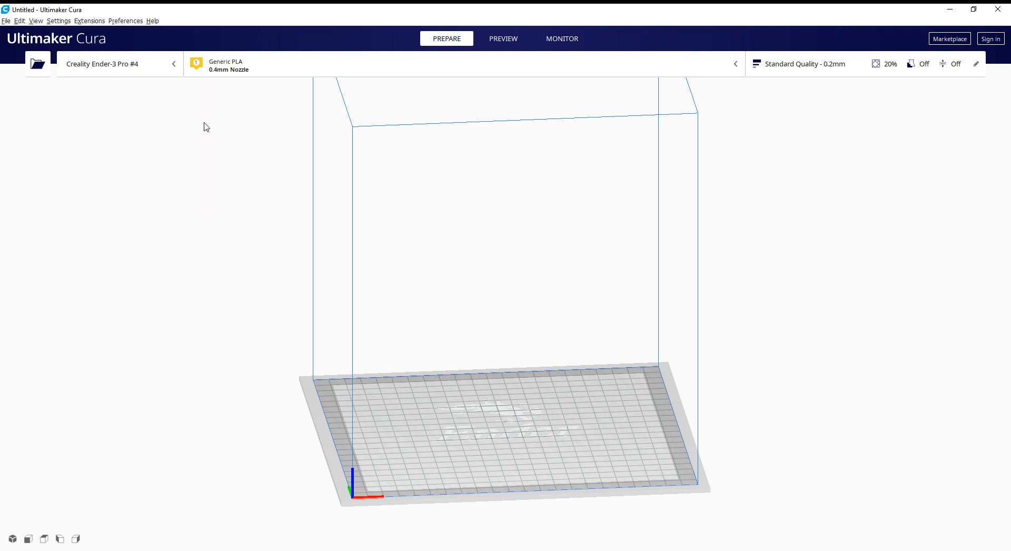
{"action": "left_click", "coordinate": [224, 70]}
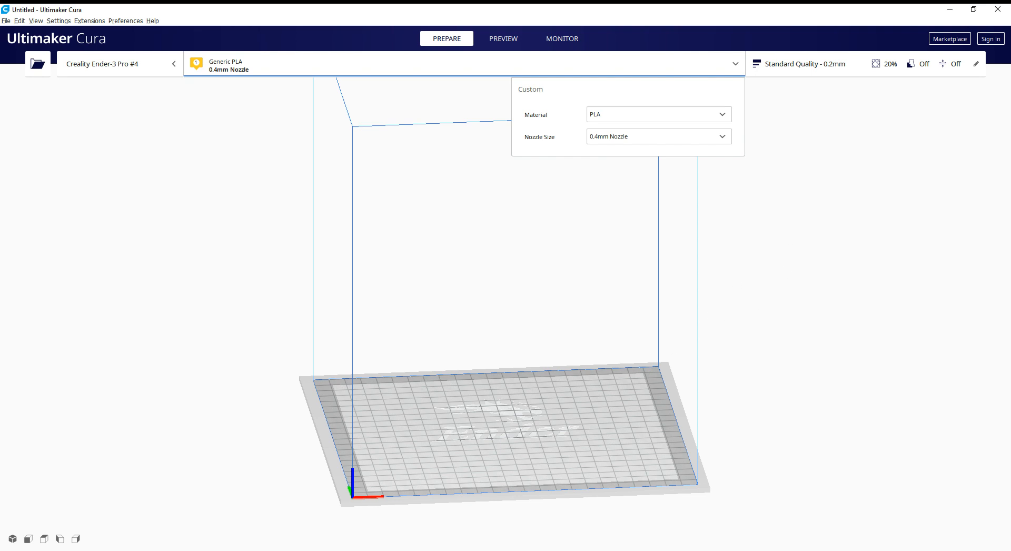
{"action": "left_click", "coordinate": [650, 73]}
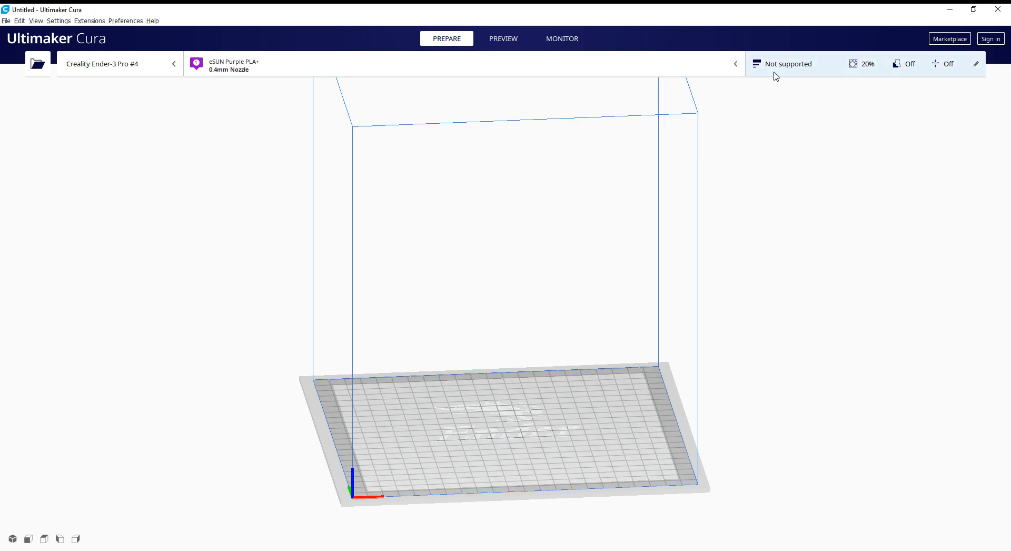
Review the infill, support and adhesion options in the print settings without changing them.
{"action": "left_click", "coordinate": [798, 74]}
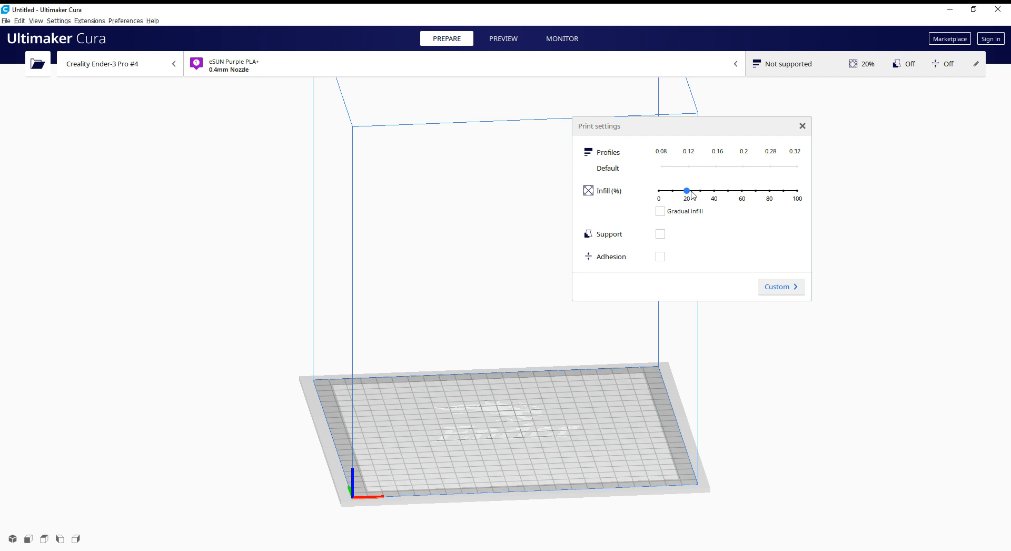
{"action": "mouse_move", "coordinate": [688, 196]}
{"action": "left_mouse_down"}
{"action": "mouse_move", "coordinate": [810, 197]}
{"action": "mouse_move", "coordinate": [691, 195]}
{"action": "left_mouse_up"}
{"action": "left_click", "coordinate": [802, 126]}
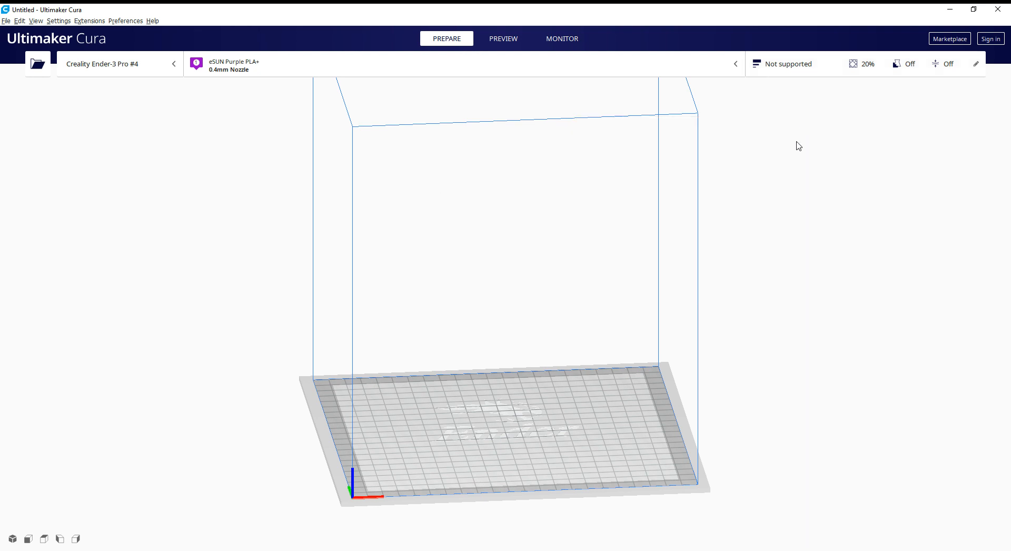
Load the Lego Block STL file from the Downloads folder twice to place two bricks on the build plate.
{"action": "left_click", "coordinate": [40, 66]}
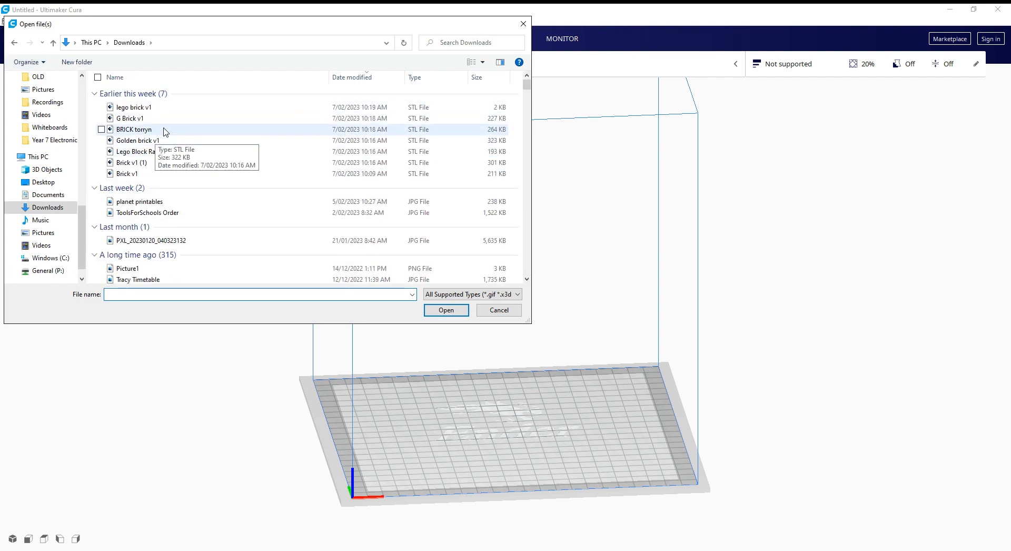
{"action": "double_click", "coordinate": [146, 154]}
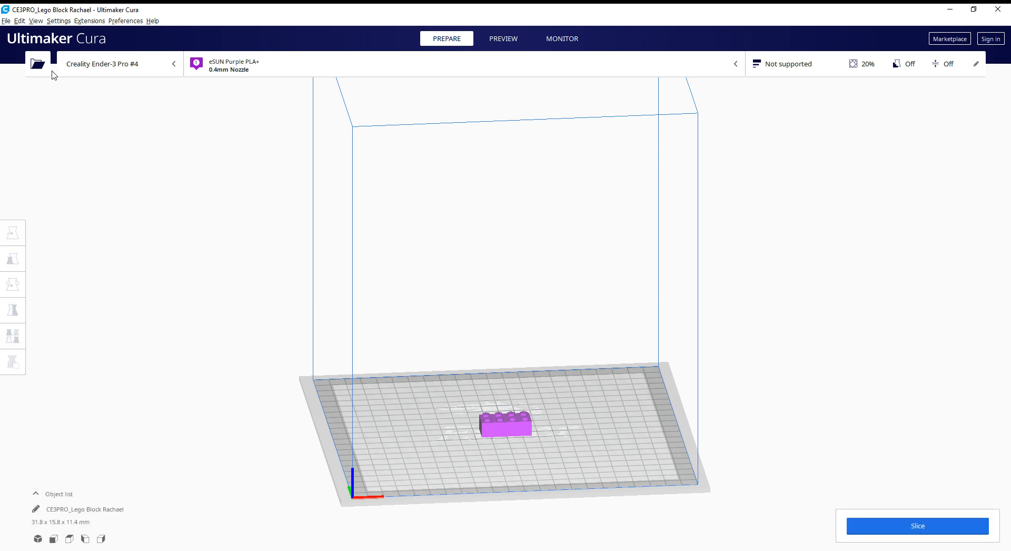
{"action": "left_click", "coordinate": [38, 64]}
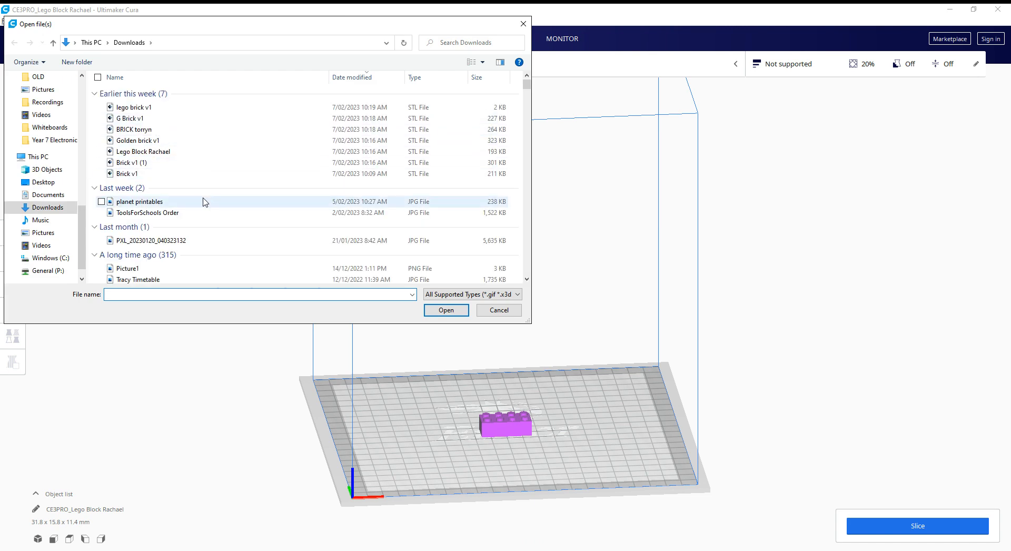
{"action": "double_click", "coordinate": [164, 150]}
Examine the two bricks on the build plate from several angles and distances.
{"action": "right_click_drag", "start_coordinate": [599, 409], "coordinate": [568, 415]}
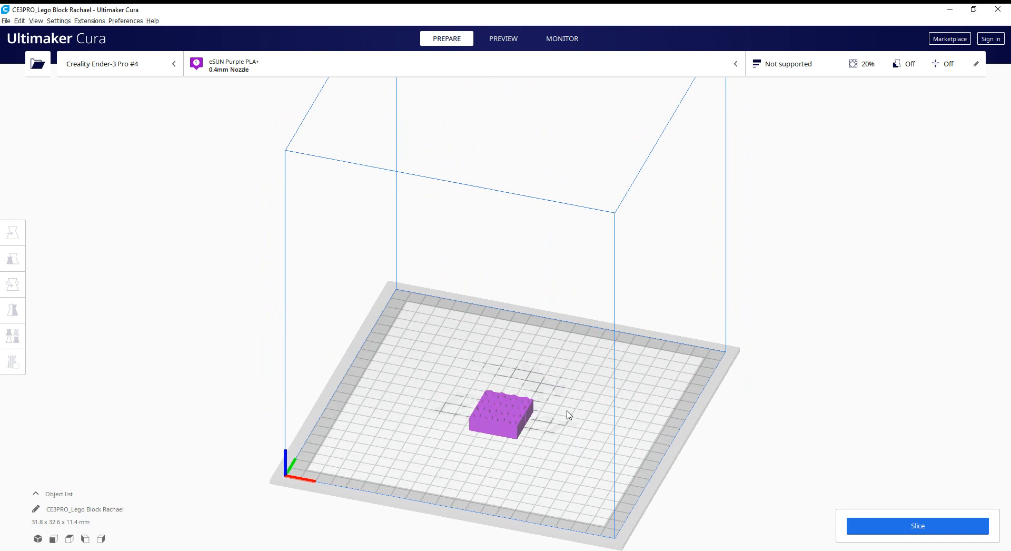
{"action": "right_click_drag", "start_coordinate": [626, 402], "coordinate": [535, 411]}
{"action": "scroll", "coordinate": [509, 418], "scroll_direction": "up", "scroll_amount": 4}
{"action": "scroll", "coordinate": [509, 418], "scroll_direction": "down", "scroll_amount": 4}
{"action": "scroll", "coordinate": [508, 417], "scroll_direction": "up", "scroll_amount": 3}
{"action": "scroll", "coordinate": [508, 417], "scroll_direction": "down", "scroll_amount": 3}
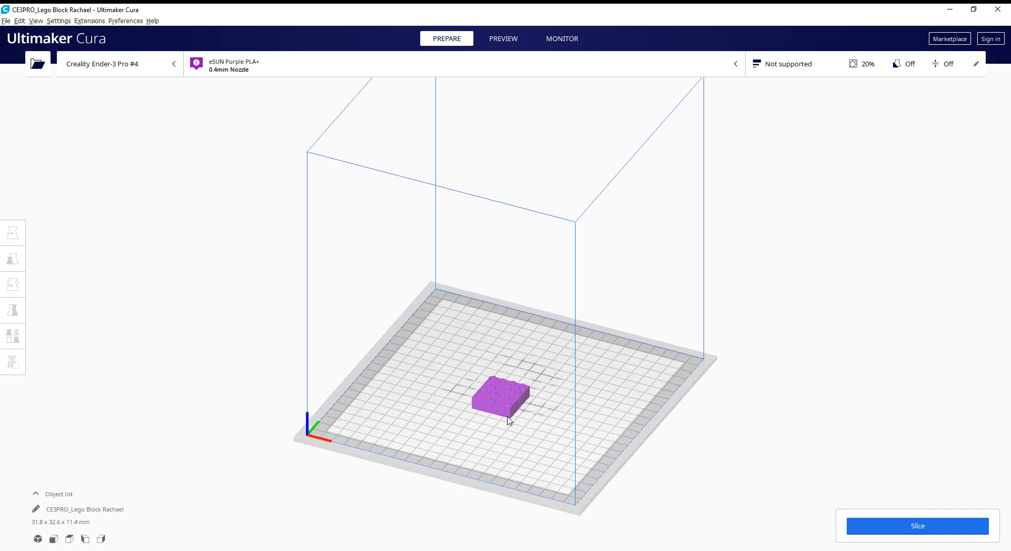
{"action": "scroll", "coordinate": [507, 416], "scroll_direction": "up", "scroll_amount": 3}
{"action": "scroll", "coordinate": [507, 416], "scroll_direction": "down", "scroll_amount": 1}
{"action": "middle_click_drag", "start_coordinate": [507, 407], "coordinate": [531, 324]}
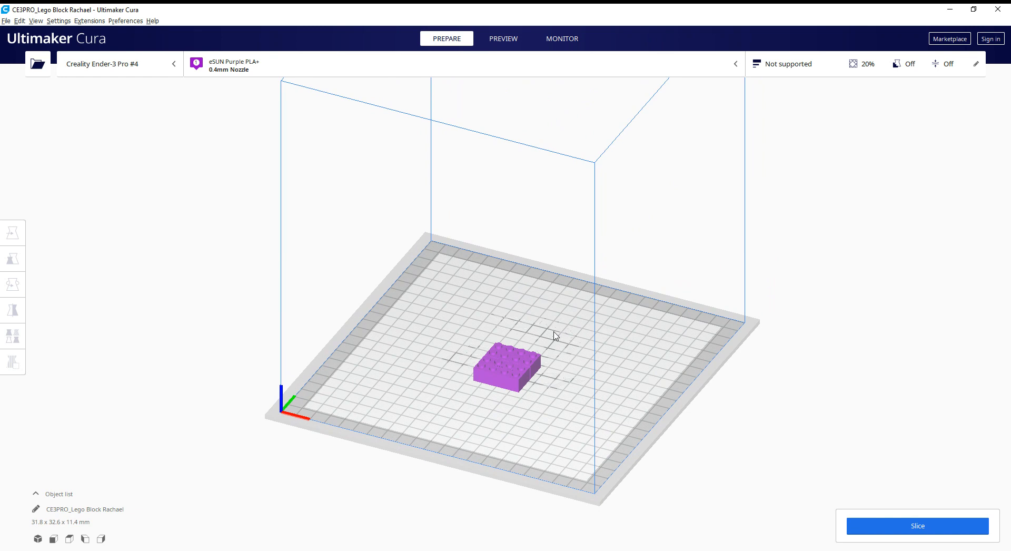
{"action": "mouse_move", "coordinate": [554, 335]}
{"action": "right_mouse_down"}
{"action": "mouse_move", "coordinate": [460, 311]}
{"action": "mouse_move", "coordinate": [476, 246]}
{"action": "mouse_move", "coordinate": [579, 265]}
{"action": "mouse_move", "coordinate": [537, 327]}
{"action": "right_mouse_up"}
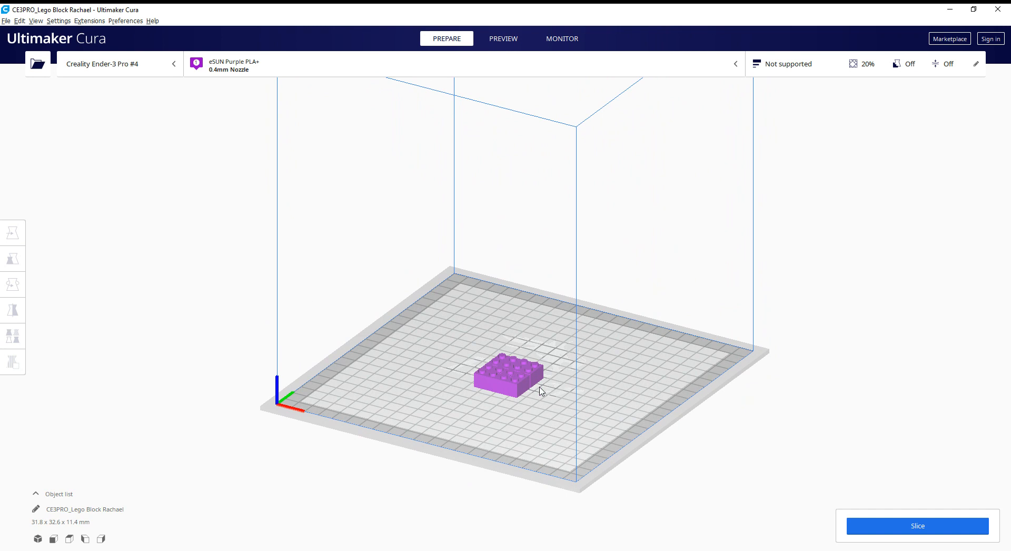
{"action": "scroll", "coordinate": [540, 387], "scroll_direction": "up", "scroll_amount": 4}
{"action": "right_click_drag", "start_coordinate": [581, 434], "coordinate": [553, 444]}
Move the front brick to about X -2.26 mm and Y 31.82 mm, and try to lift it off the build plate.
{"action": "left_click", "coordinate": [519, 426]}
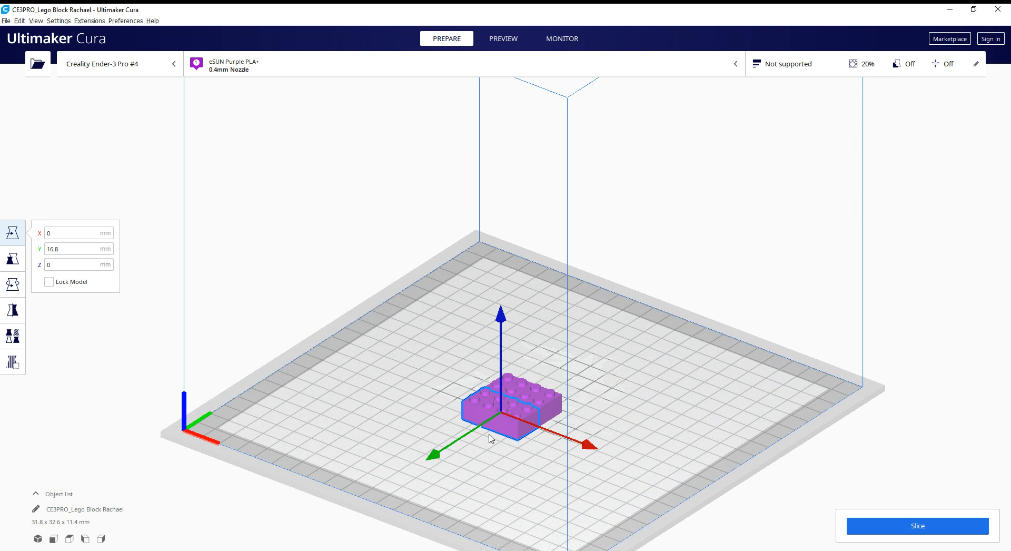
{"action": "left_click", "coordinate": [624, 395]}
{"action": "left_click", "coordinate": [507, 422]}
{"action": "left_click_drag", "start_coordinate": [432, 460], "coordinate": [413, 471]}
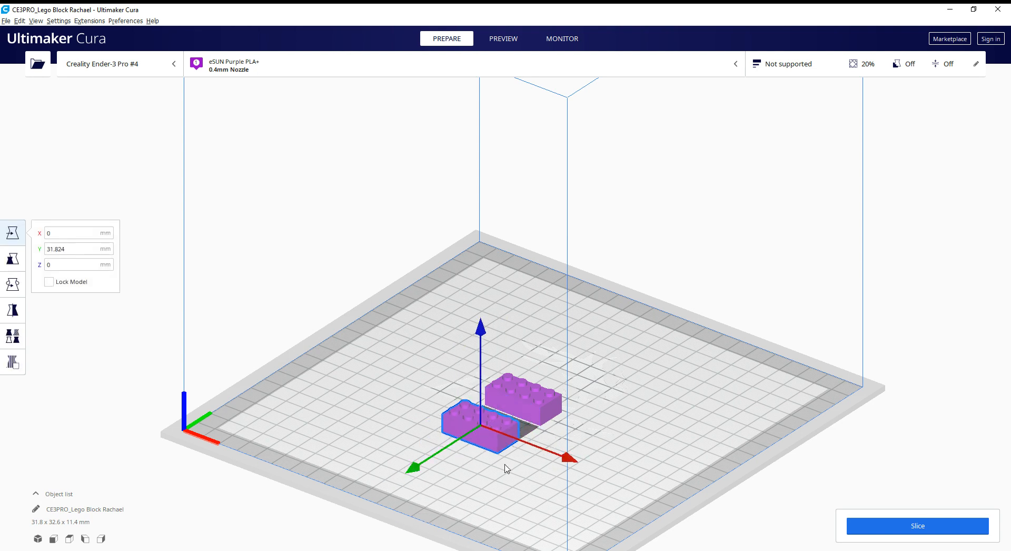
{"action": "mouse_move", "coordinate": [572, 463]}
{"action": "left_mouse_down"}
{"action": "mouse_move", "coordinate": [622, 497]}
{"action": "mouse_move", "coordinate": [568, 477]}
{"action": "left_mouse_up"}
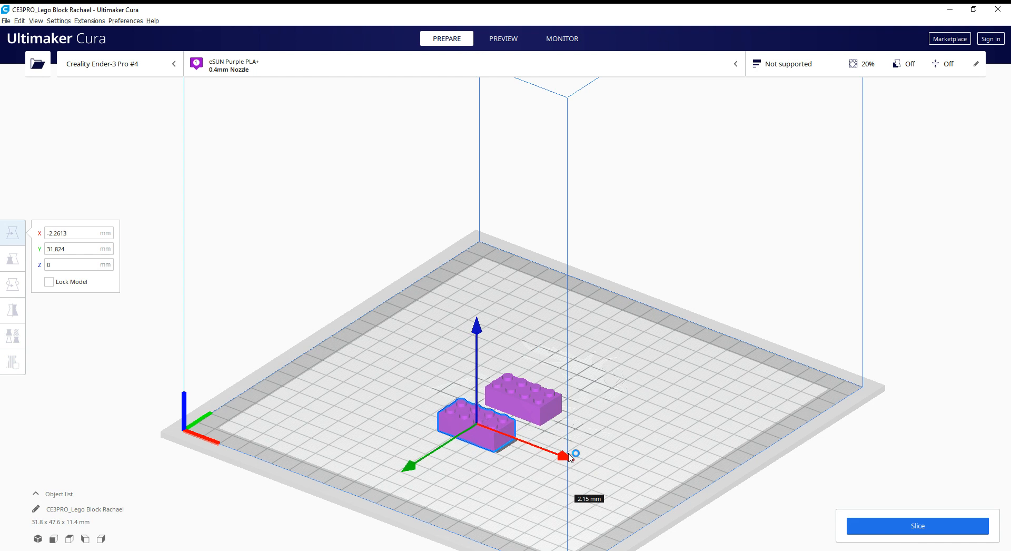
{"action": "left_click_drag", "start_coordinate": [475, 332], "coordinate": [463, 266]}
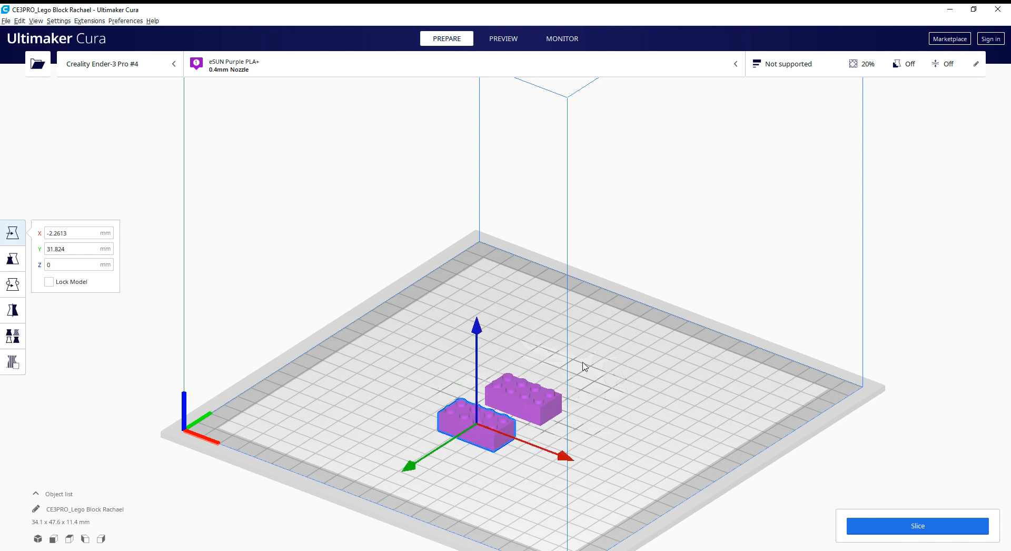
{"action": "left_click_drag", "start_coordinate": [476, 324], "coordinate": [466, 243]}
Rotate the front brick around the X axis until its studs face the build plate.
{"action": "left_click", "coordinate": [14, 287]}
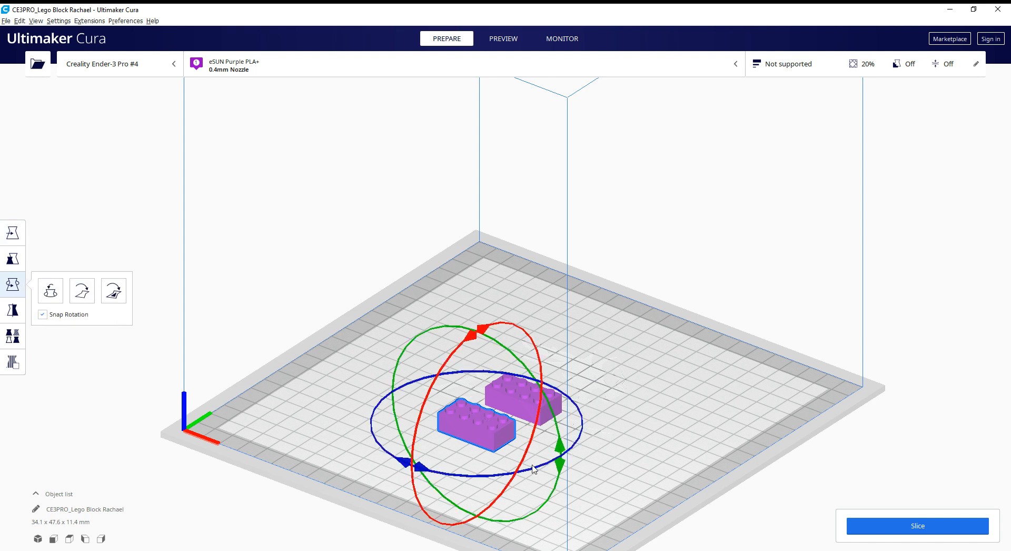
{"action": "left_click_drag", "start_coordinate": [481, 337], "coordinate": [667, 362]}
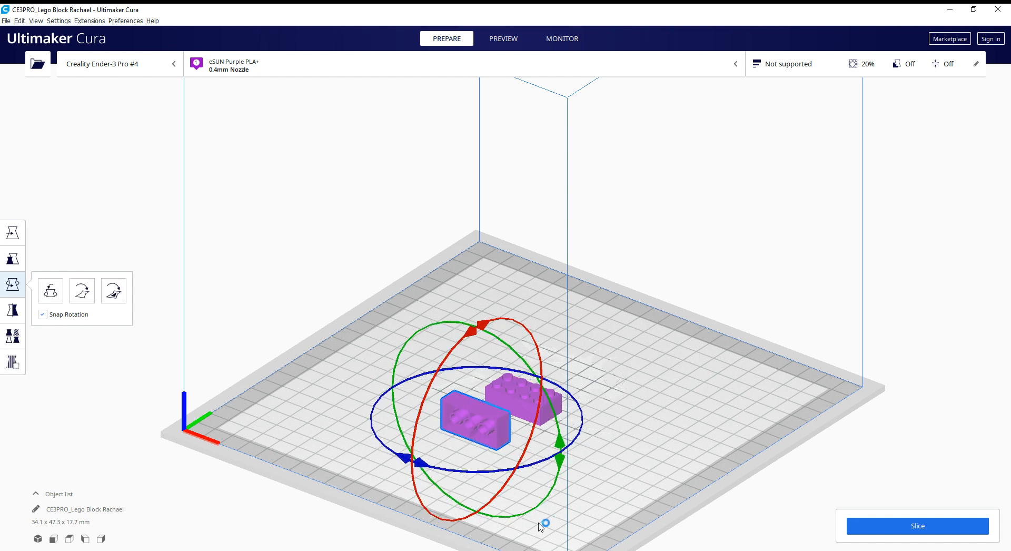
{"action": "right_click_drag", "start_coordinate": [693, 461], "coordinate": [503, 459]}
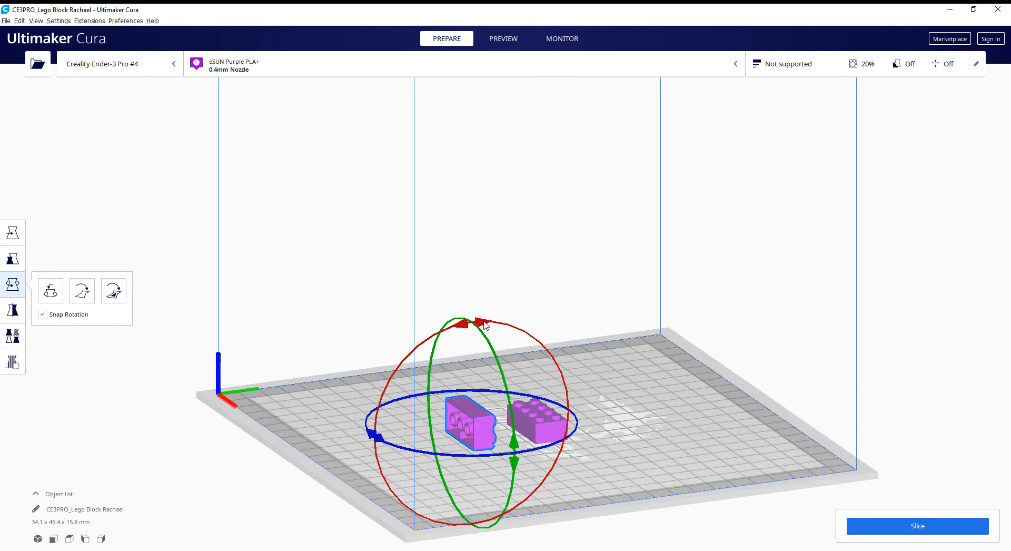
{"action": "left_click_drag", "start_coordinate": [485, 325], "coordinate": [657, 450]}
{"action": "left_click", "coordinate": [658, 450]}
Rotate the upside-down brick around the X axis until its studs face up again.
{"action": "right_click_drag", "start_coordinate": [627, 372], "coordinate": [638, 401]}
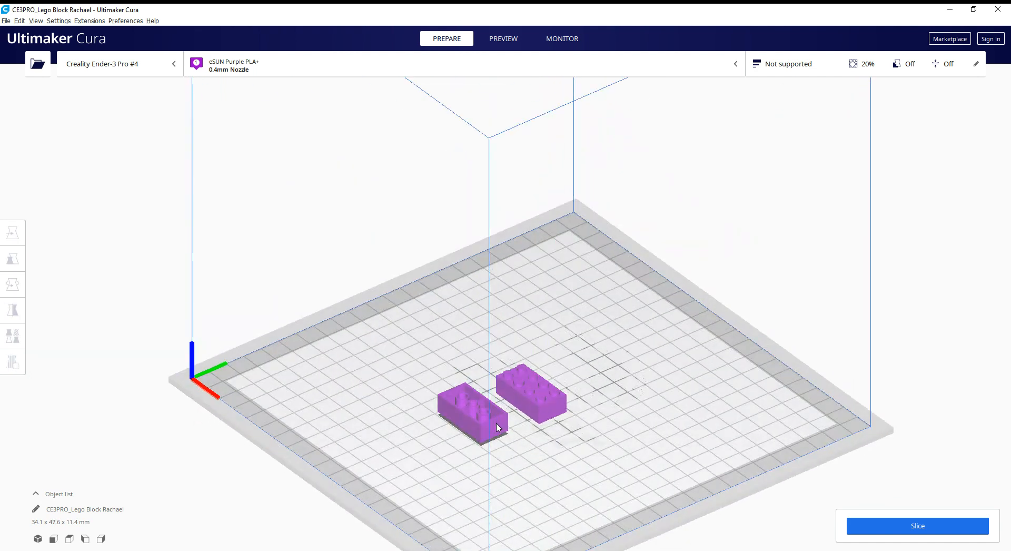
{"action": "left_click", "coordinate": [475, 423]}
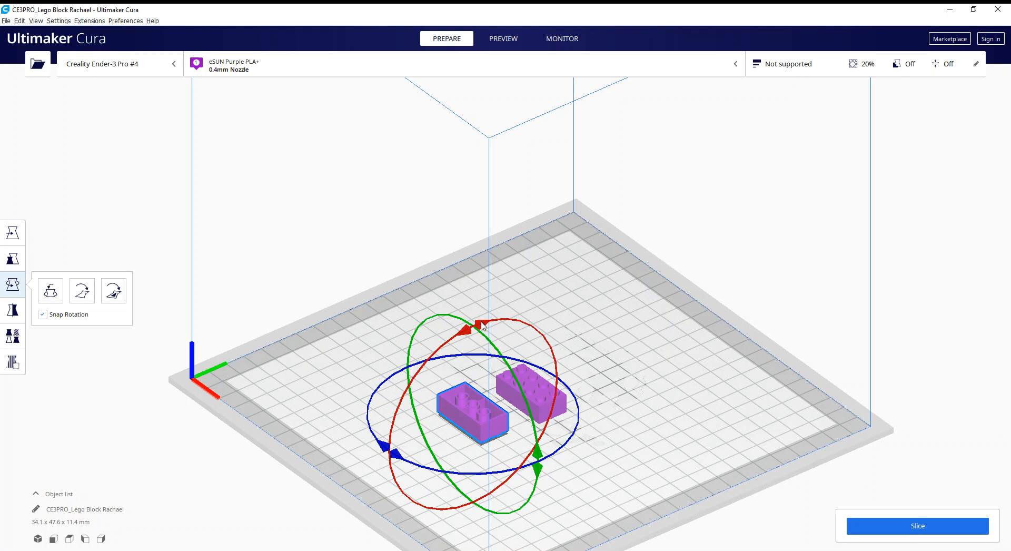
{"action": "left_click_drag", "start_coordinate": [482, 326], "coordinate": [463, 450]}
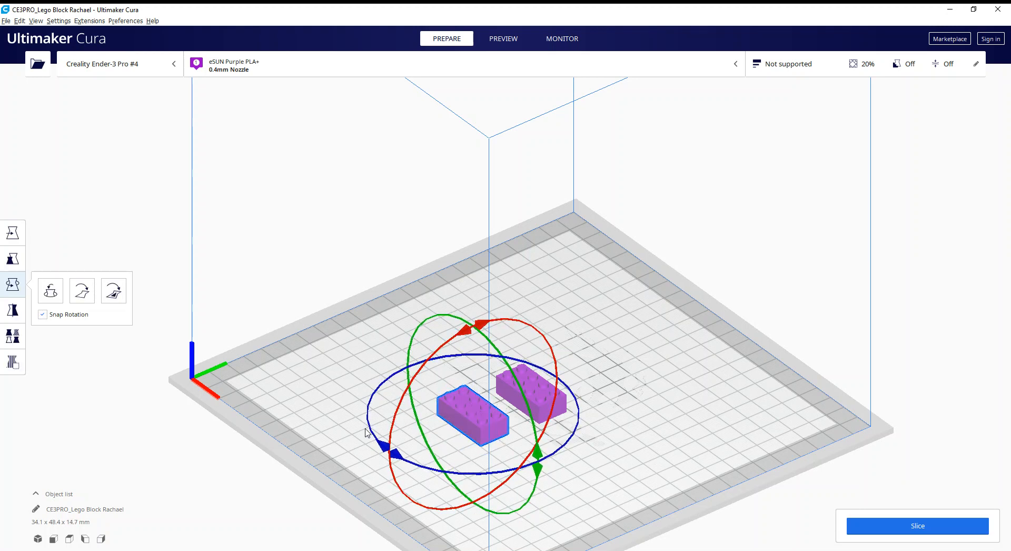
Lay the front brick on its short end face by aligning that face to the build plate.
{"action": "left_click", "coordinate": [16, 237]}
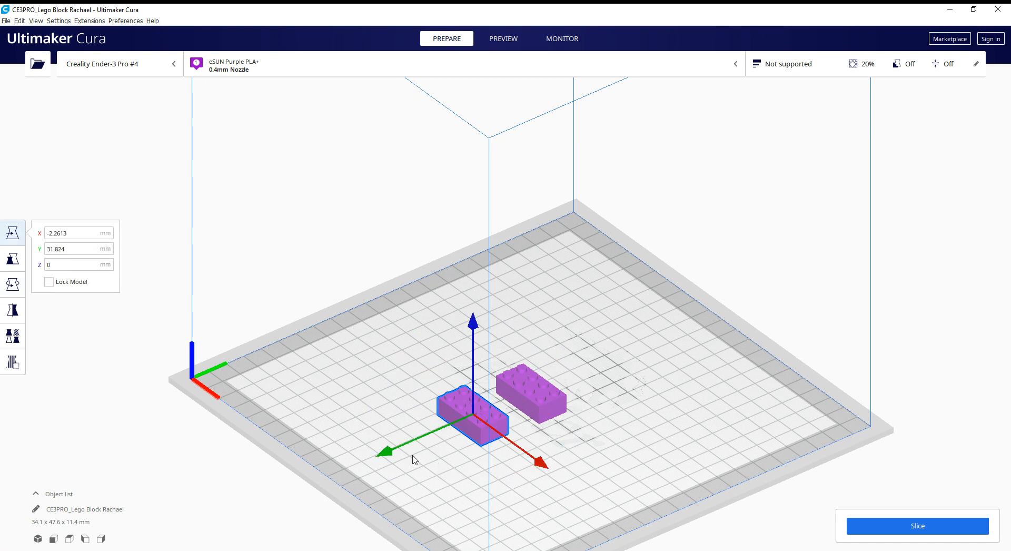
{"action": "left_click", "coordinate": [13, 285]}
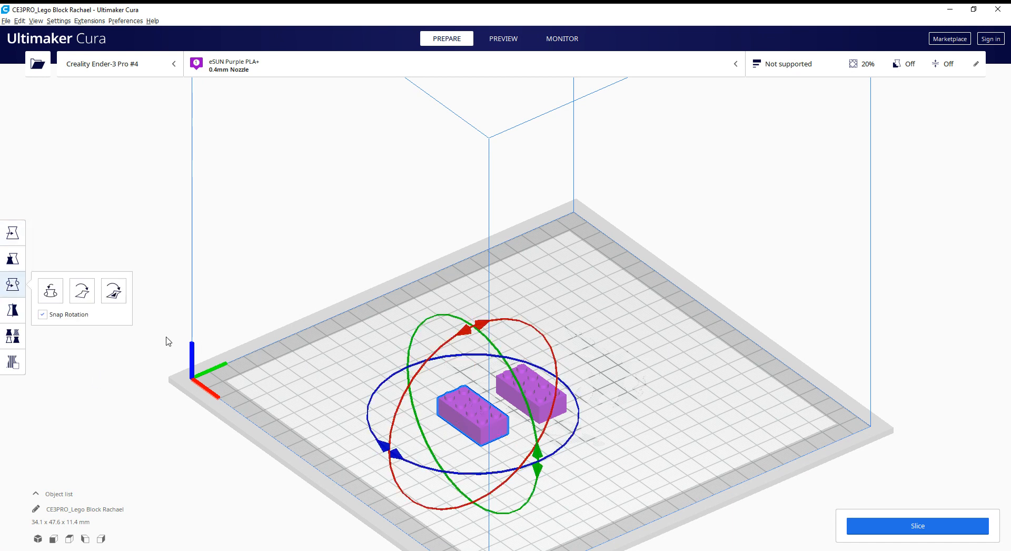
{"action": "left_click", "coordinate": [114, 291]}
{"action": "left_click", "coordinate": [501, 427]}
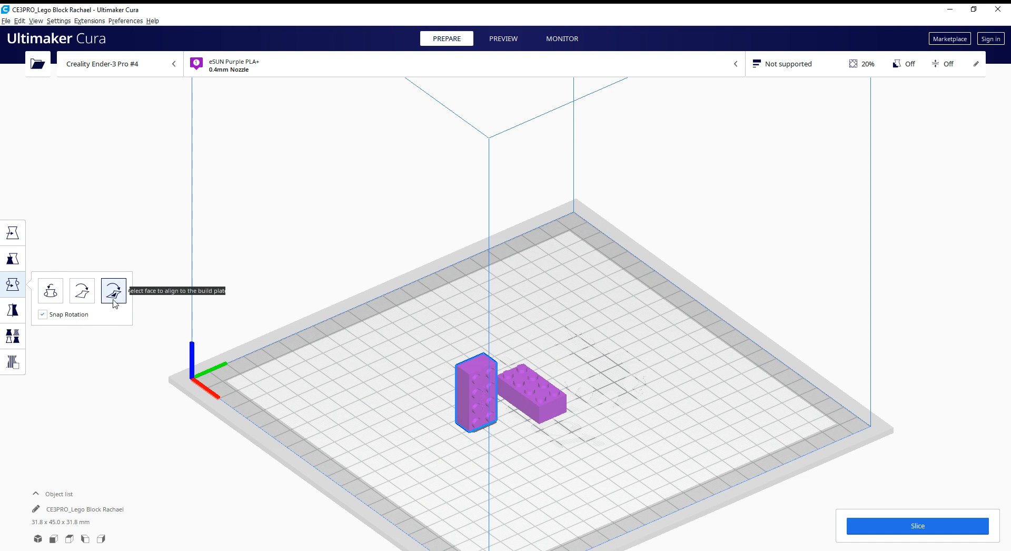
Align the hollow underside of the standing brick to the build plate so its studs point up.
{"action": "right_click_drag", "start_coordinate": [333, 388], "coordinate": [555, 390]}
{"action": "scroll", "coordinate": [497, 438], "scroll_direction": "down", "scroll_amount": 1}
{"action": "scroll", "coordinate": [498, 441], "scroll_direction": "up", "scroll_amount": 5}
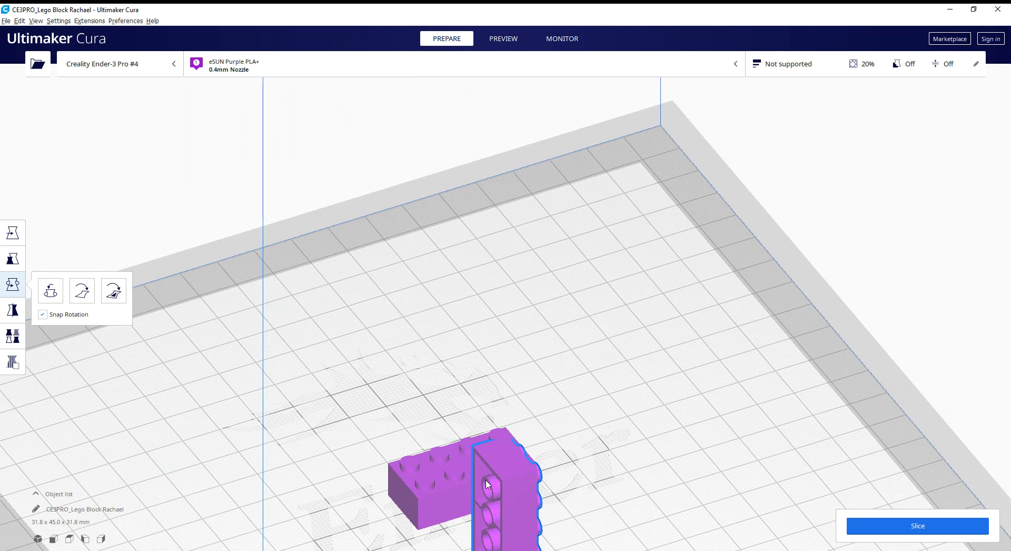
{"action": "left_click", "coordinate": [111, 285]}
{"action": "left_click", "coordinate": [489, 484]}
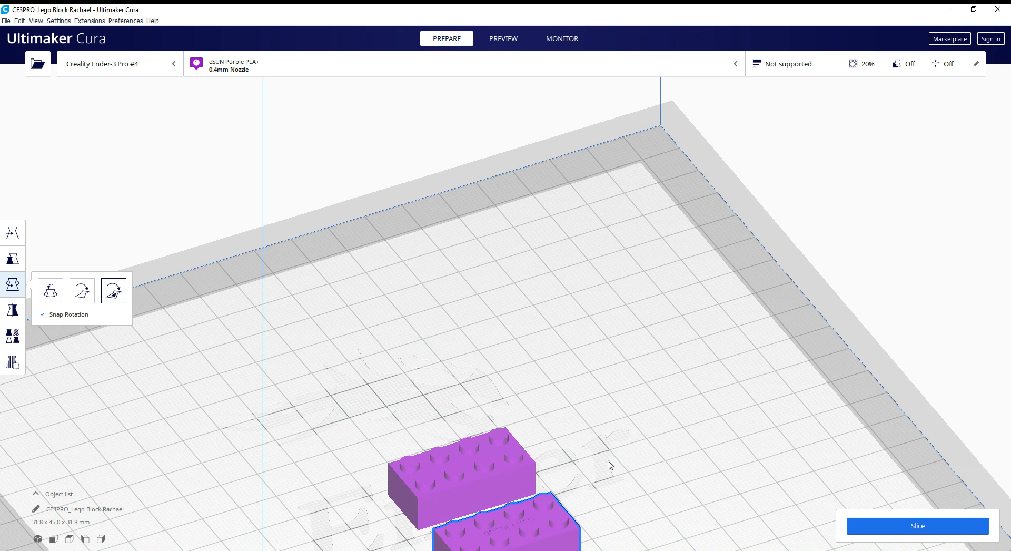
Arrange all models so the two bricks sit side by side on the build plate, and clear the selection.
{"action": "scroll", "coordinate": [603, 471], "scroll_direction": "down", "scroll_amount": 4}
{"action": "right_click_drag", "start_coordinate": [605, 432], "coordinate": [477, 360]}
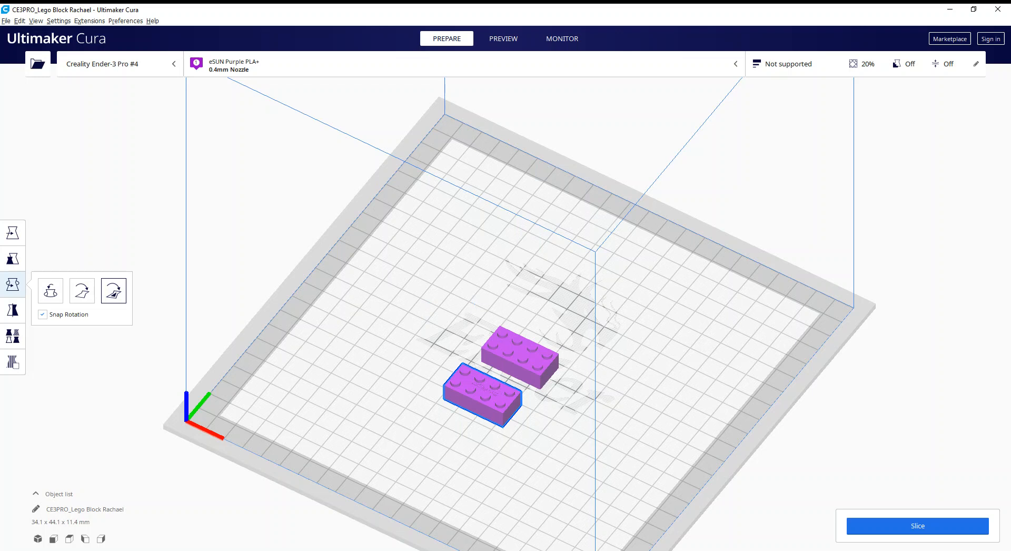
{"action": "key", "text": "ctrl+r"}
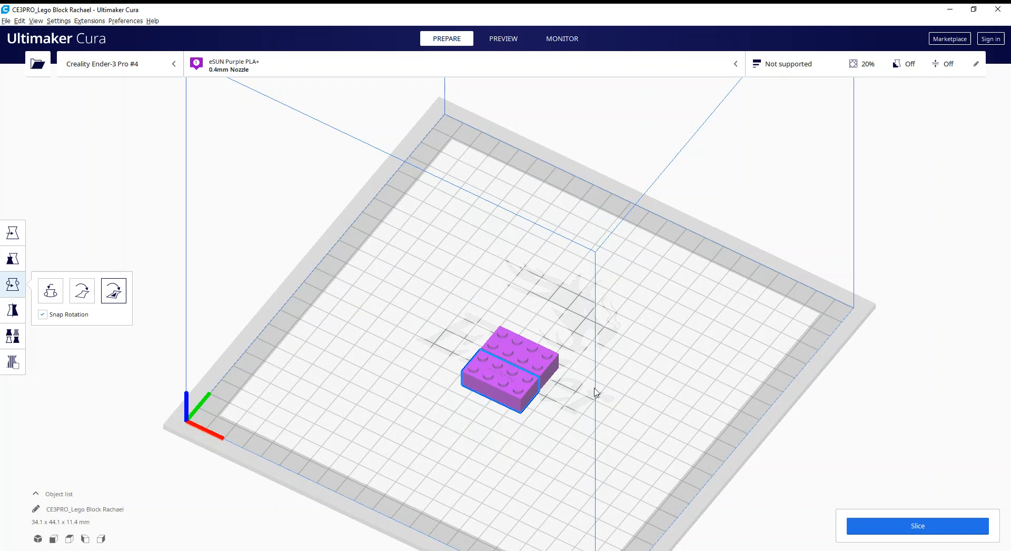
{"action": "left_click", "coordinate": [608, 392]}
{"action": "right_click_drag", "start_coordinate": [671, 412], "coordinate": [600, 386]}
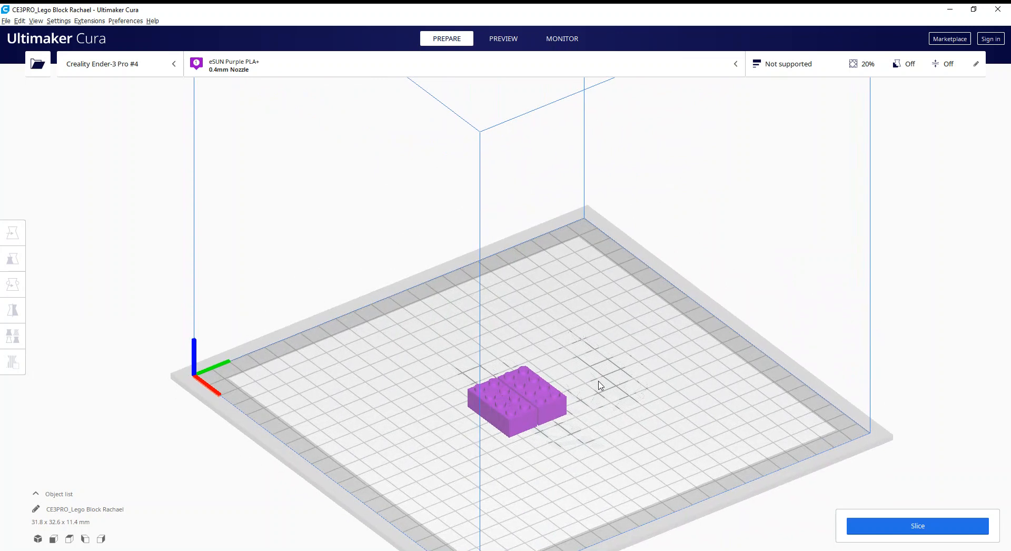
Slice the two bricks and preview layers 41 and 54, playing the nozzle path simulation at layer 41.
{"action": "left_click", "coordinate": [880, 531]}
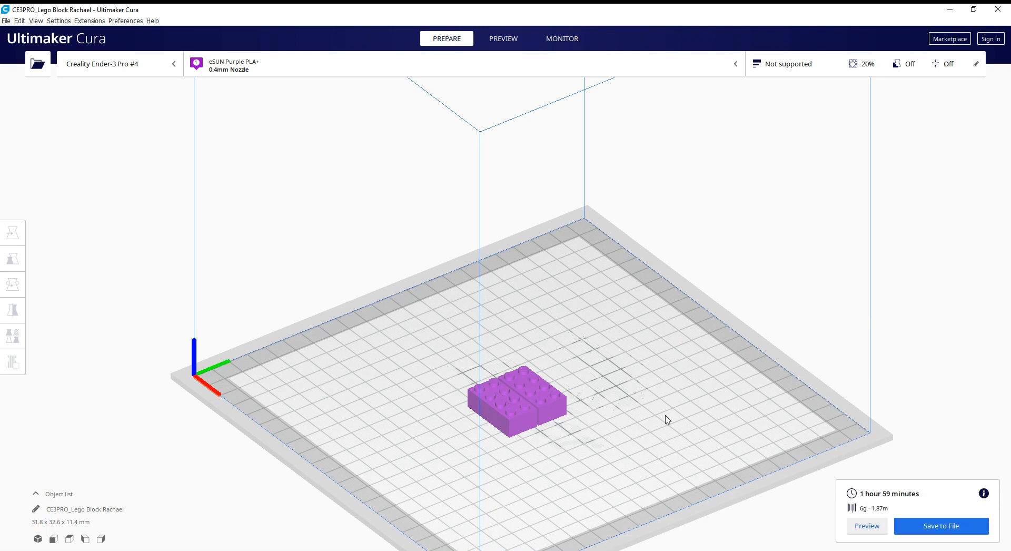
{"action": "right_click_drag", "start_coordinate": [679, 416], "coordinate": [590, 435]}
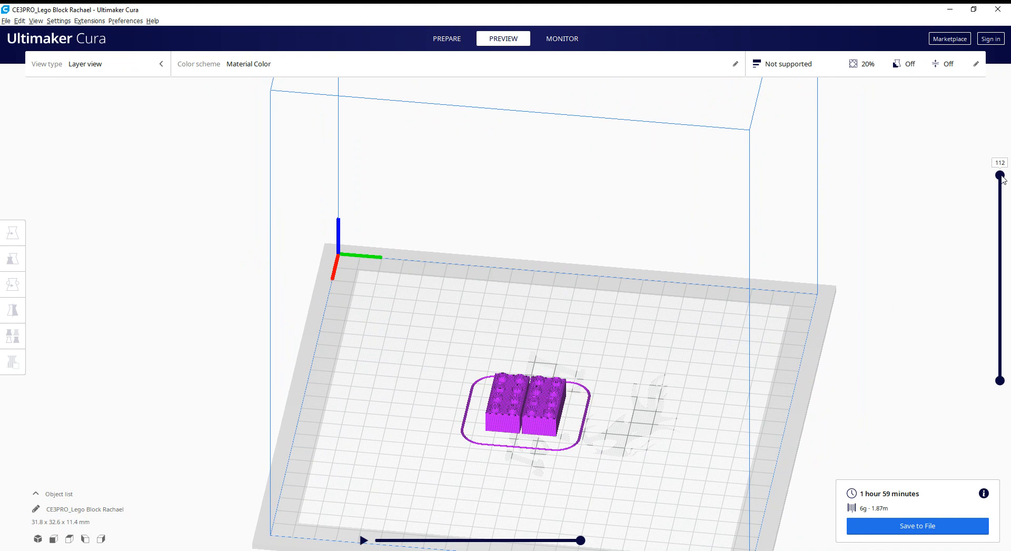
{"action": "left_click_drag", "start_coordinate": [1001, 179], "coordinate": [1003, 298]}
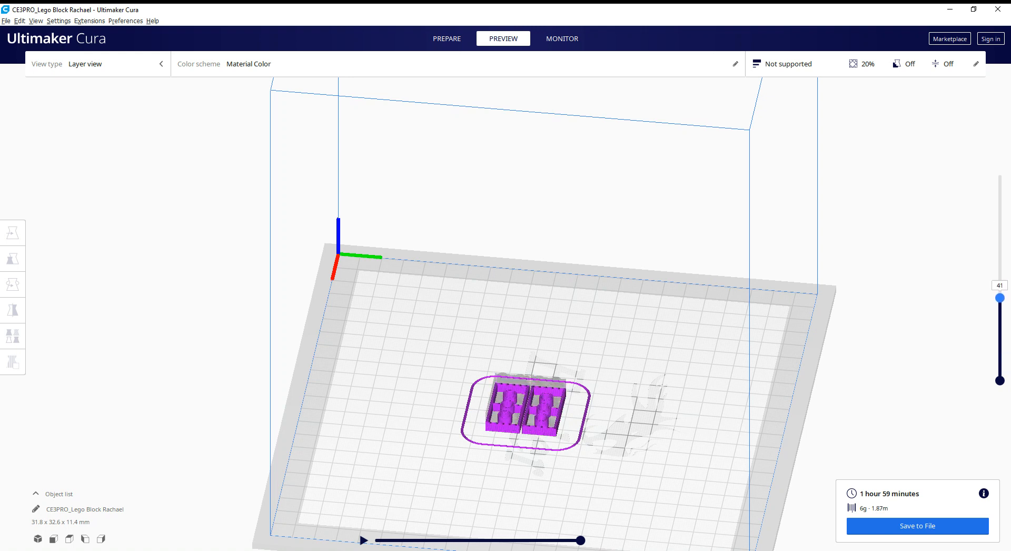
{"action": "left_click", "coordinate": [363, 540]}
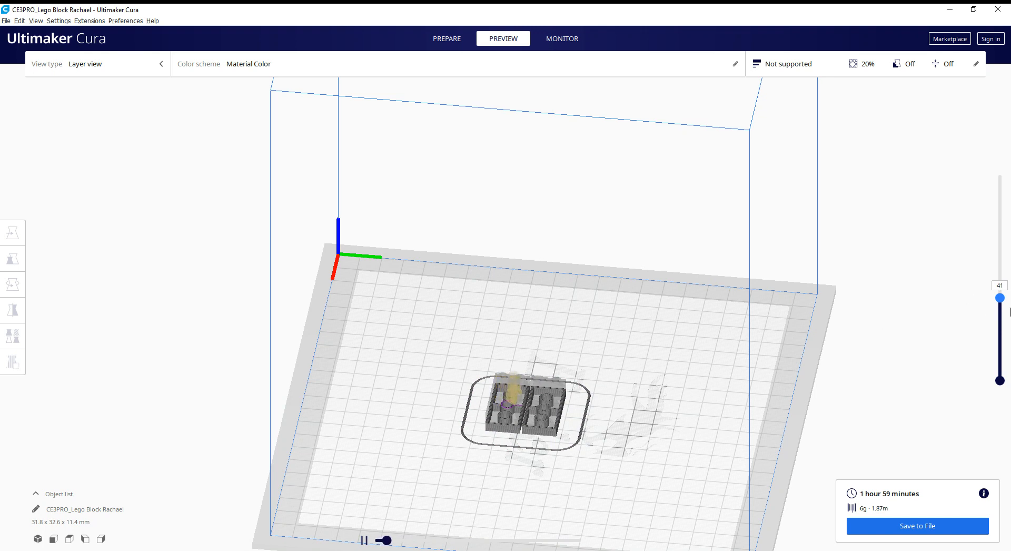
{"action": "left_click_drag", "start_coordinate": [1000, 297], "coordinate": [999, 275]}
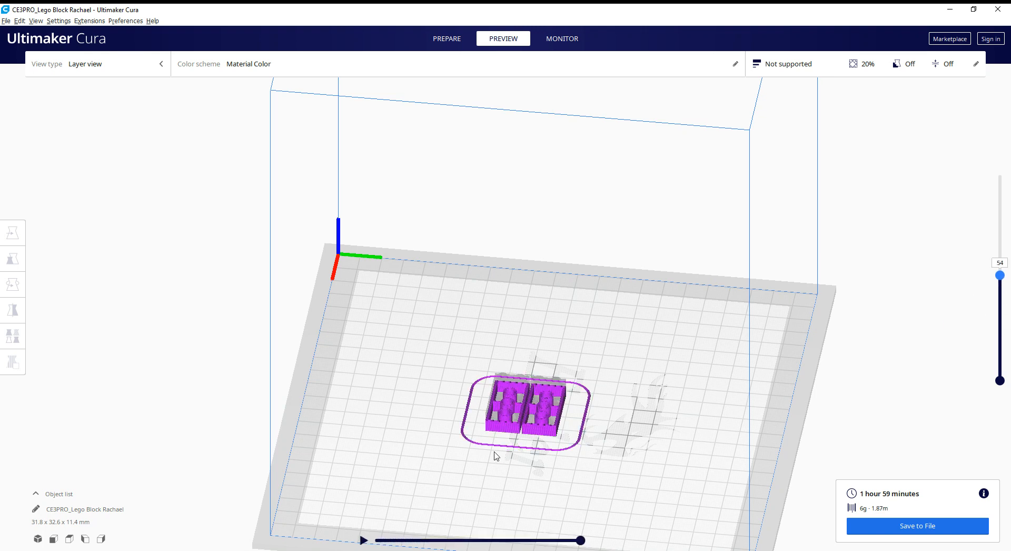
Examine the inner tubes, cross ribs and walls of both sliced bricks at layer 54, close up and from several angles.
{"action": "scroll", "coordinate": [497, 458], "scroll_direction": "up", "scroll_amount": 3}
{"action": "scroll", "coordinate": [509, 475], "scroll_direction": "up", "scroll_amount": 8}
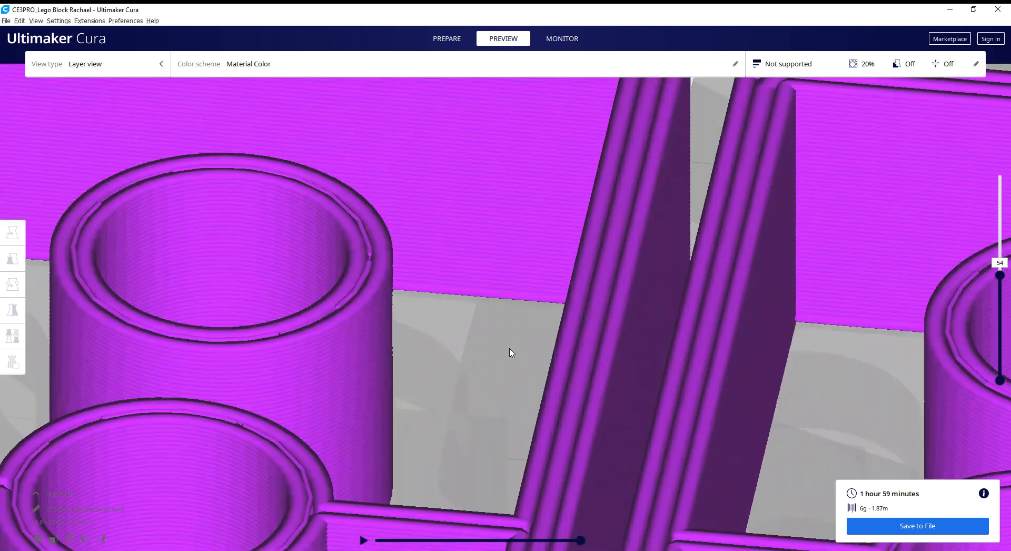
{"action": "scroll", "coordinate": [510, 353], "scroll_direction": "down", "scroll_amount": 2}
{"action": "scroll", "coordinate": [506, 367], "scroll_direction": "up", "scroll_amount": 5}
{"action": "scroll", "coordinate": [546, 327], "scroll_direction": "down", "scroll_amount": 6}
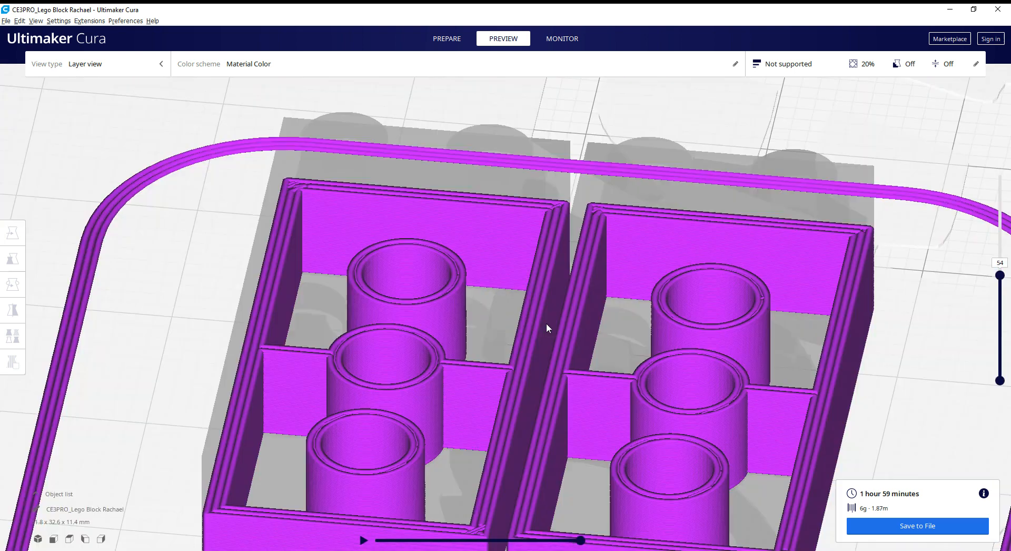
{"action": "scroll", "coordinate": [543, 363], "scroll_direction": "up", "scroll_amount": 3}
{"action": "scroll", "coordinate": [535, 294], "scroll_direction": "up", "scroll_amount": 1}
{"action": "scroll", "coordinate": [569, 400], "scroll_direction": "down", "scroll_amount": 5}
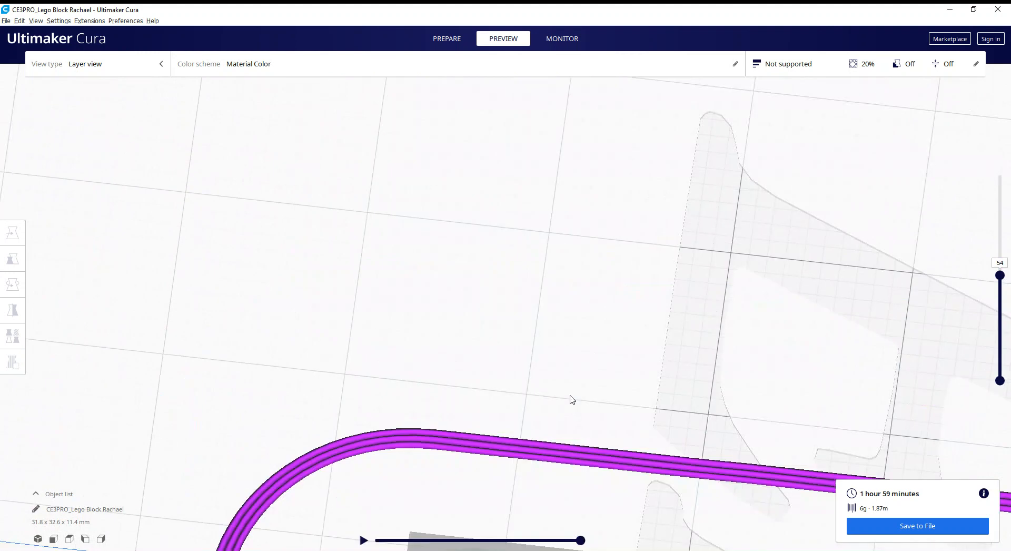
{"action": "scroll", "coordinate": [558, 323], "scroll_direction": "up", "scroll_amount": 6}
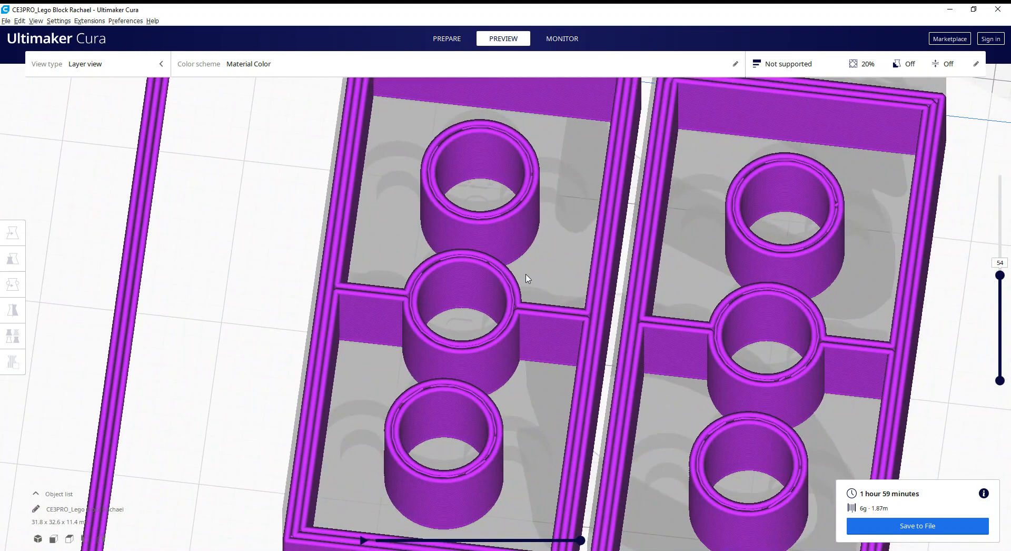
{"action": "scroll", "coordinate": [583, 327], "scroll_direction": "down", "scroll_amount": 5}
{"action": "scroll", "coordinate": [582, 327], "scroll_direction": "up", "scroll_amount": 3}
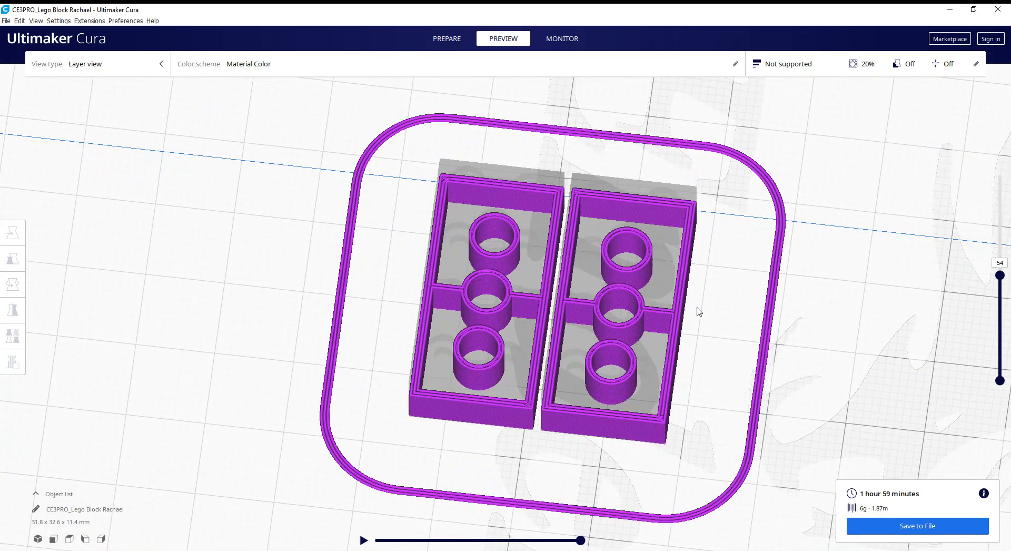
{"action": "right_click_drag", "start_coordinate": [813, 359], "coordinate": [800, 342]}
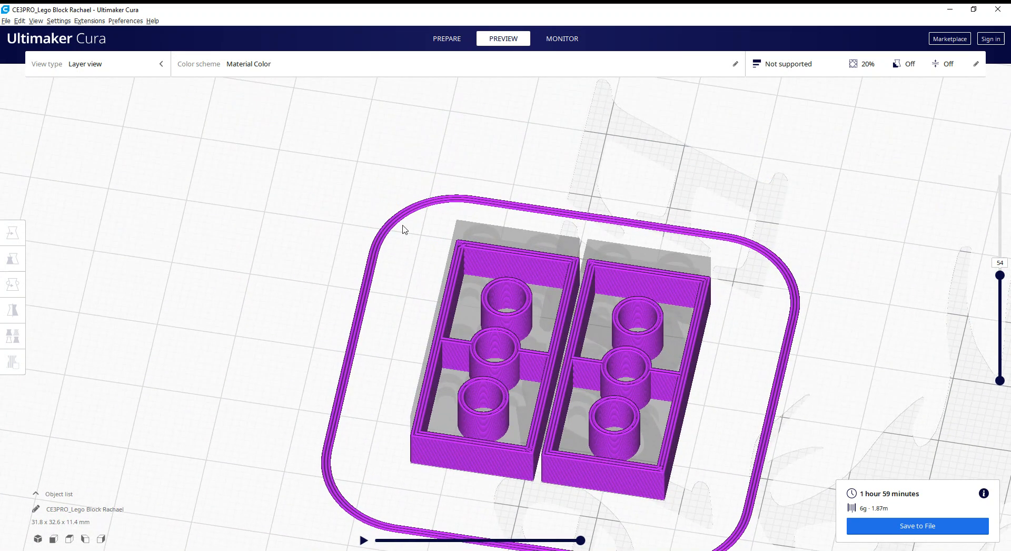
{"action": "scroll", "coordinate": [663, 397], "scroll_direction": "down", "scroll_amount": 3}
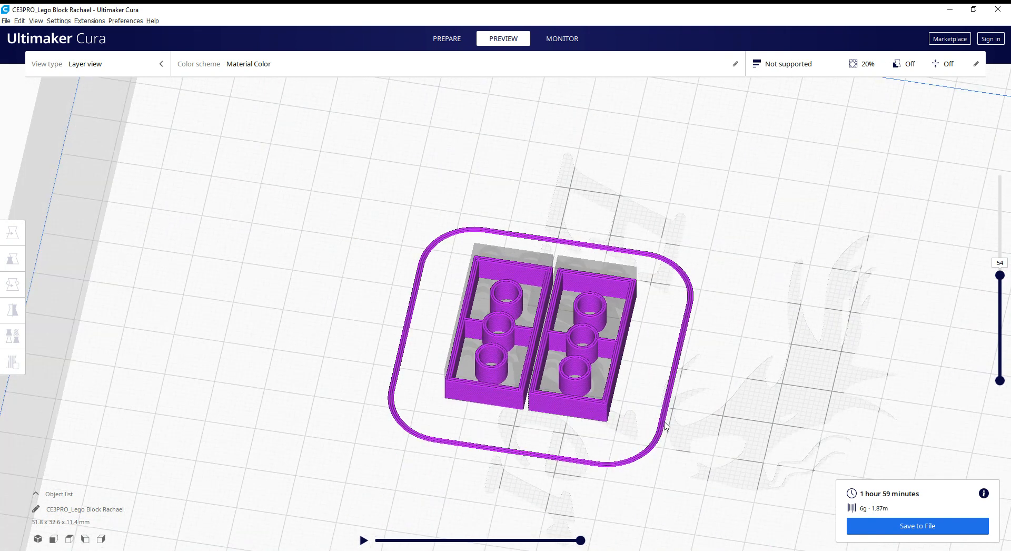
{"action": "scroll", "coordinate": [653, 448], "scroll_direction": "down", "scroll_amount": 2}
{"action": "right_click_drag", "start_coordinate": [718, 433], "coordinate": [717, 418]}
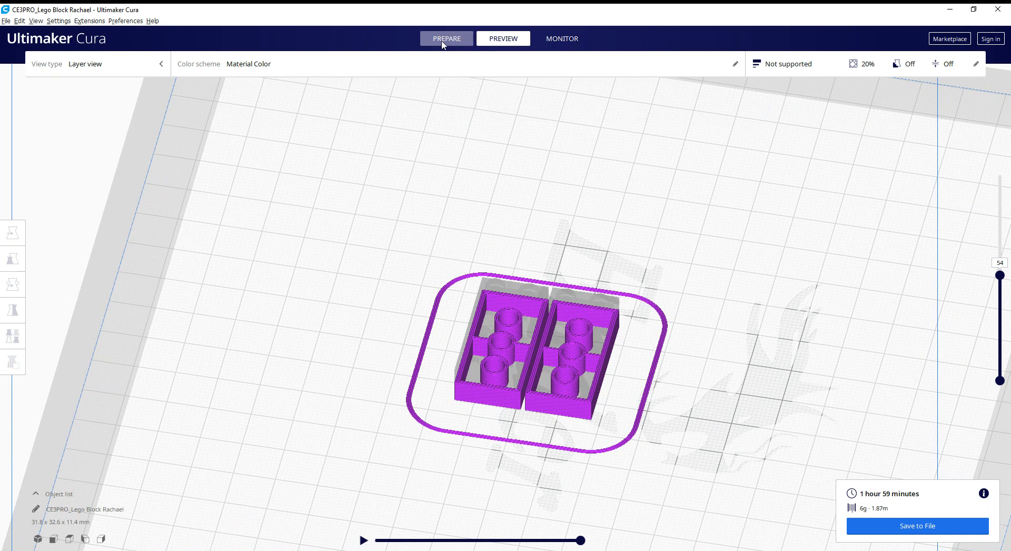
Save the sliced bricks to the Desktop as G-code, naming the file "Lego Brick - Red - " followed by the teacher's name.
{"action": "left_click", "coordinate": [463, 42]}
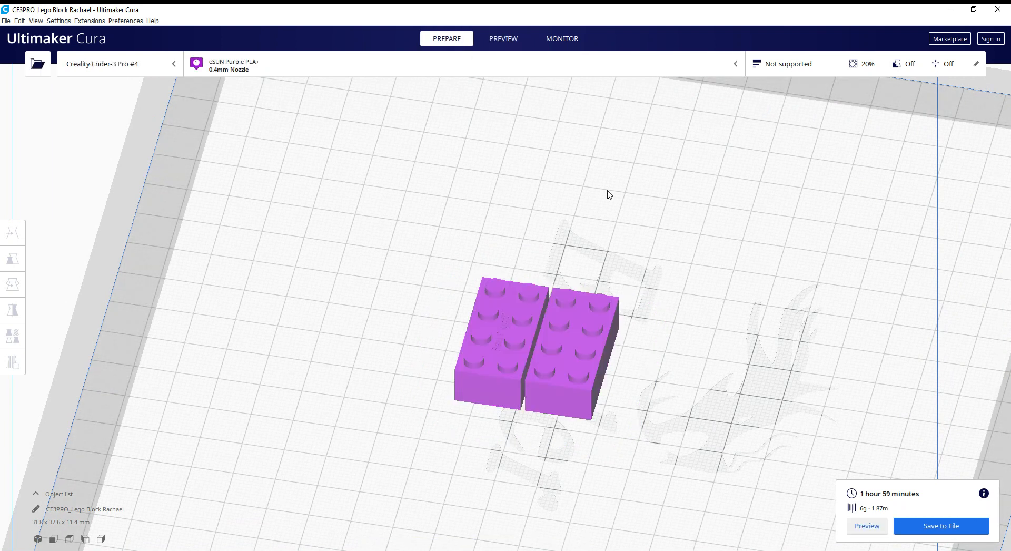
{"action": "left_click", "coordinate": [956, 536]}
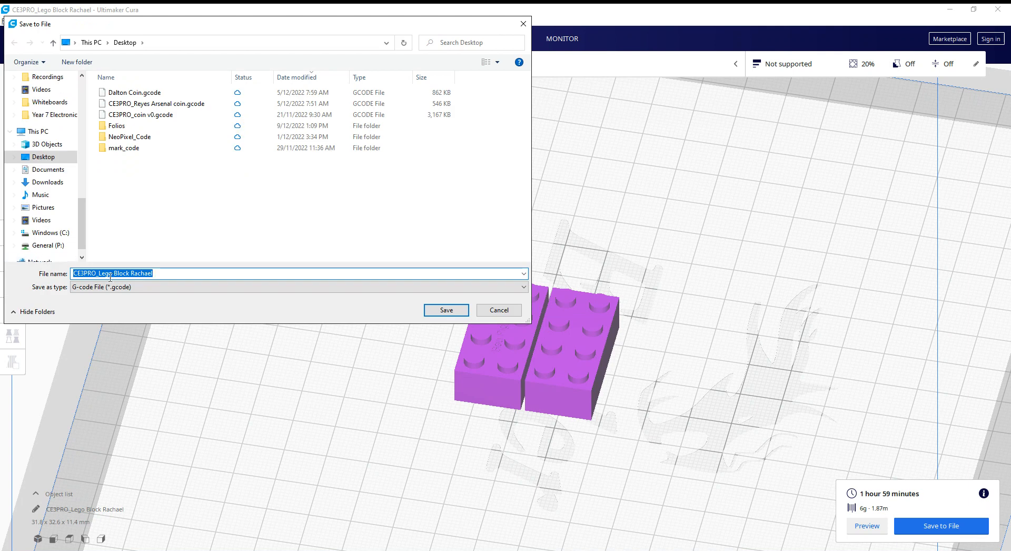
{"action": "type", "text": "Lego Brick - Red - MrCope"}
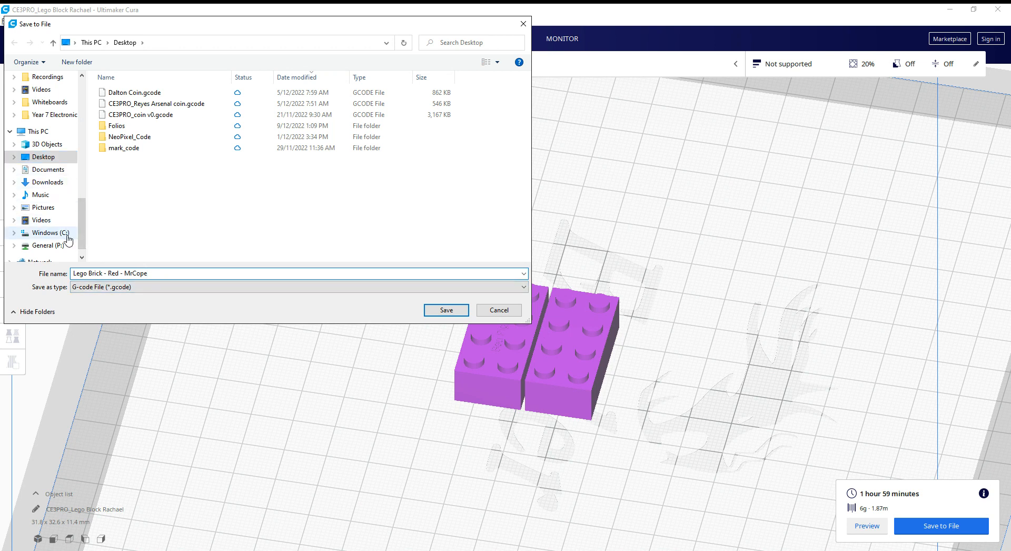
{"action": "scroll", "coordinate": [68, 239], "scroll_direction": "down", "scroll_amount": 1}
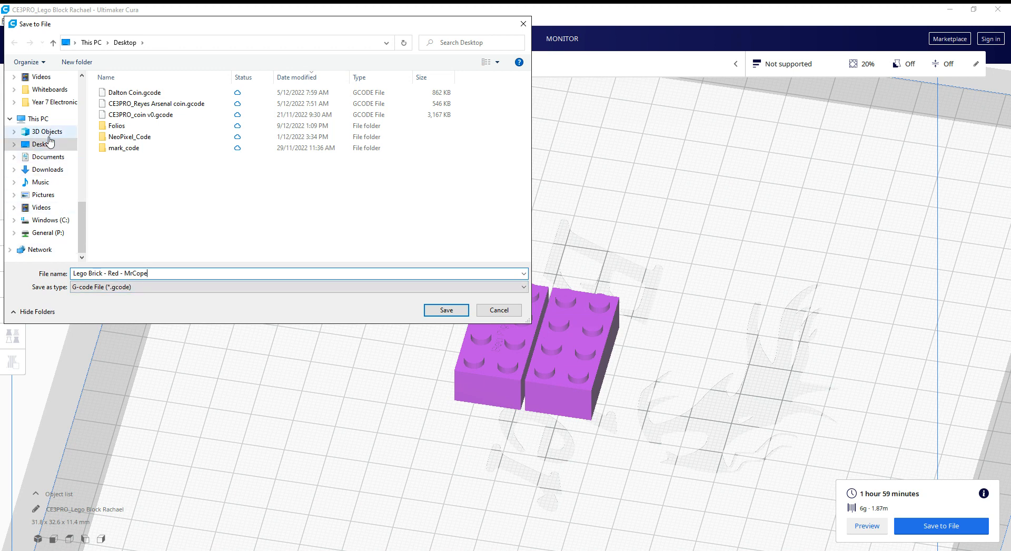
{"action": "left_click", "coordinate": [456, 310]}
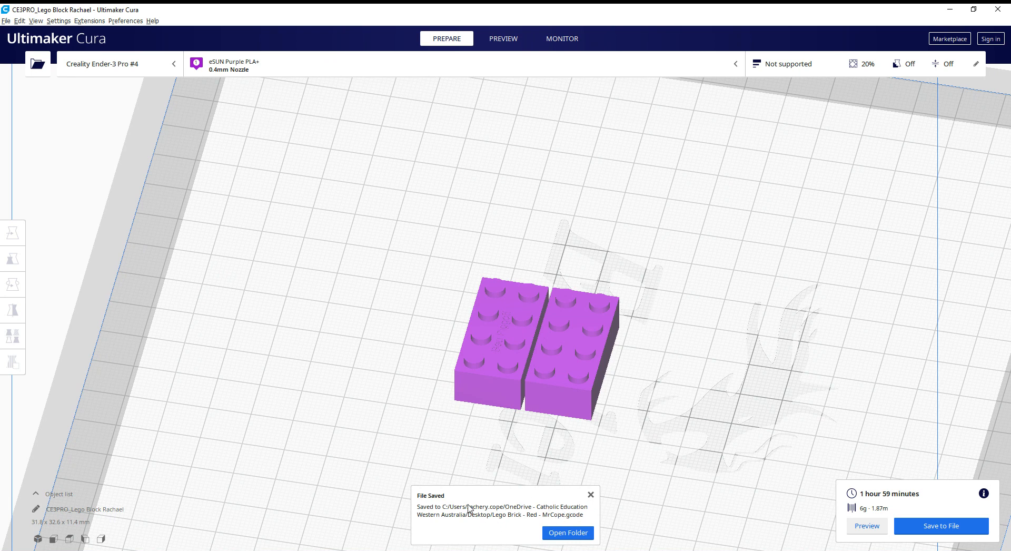
{"action": "left_click", "coordinate": [590, 496]}
Check the overhangs on the bricks' undersides, enable Support in the print settings and reslice.
{"action": "scroll", "coordinate": [591, 493], "scroll_direction": "down", "scroll_amount": 5}
{"action": "scroll", "coordinate": [564, 408], "scroll_direction": "up", "scroll_amount": 1}
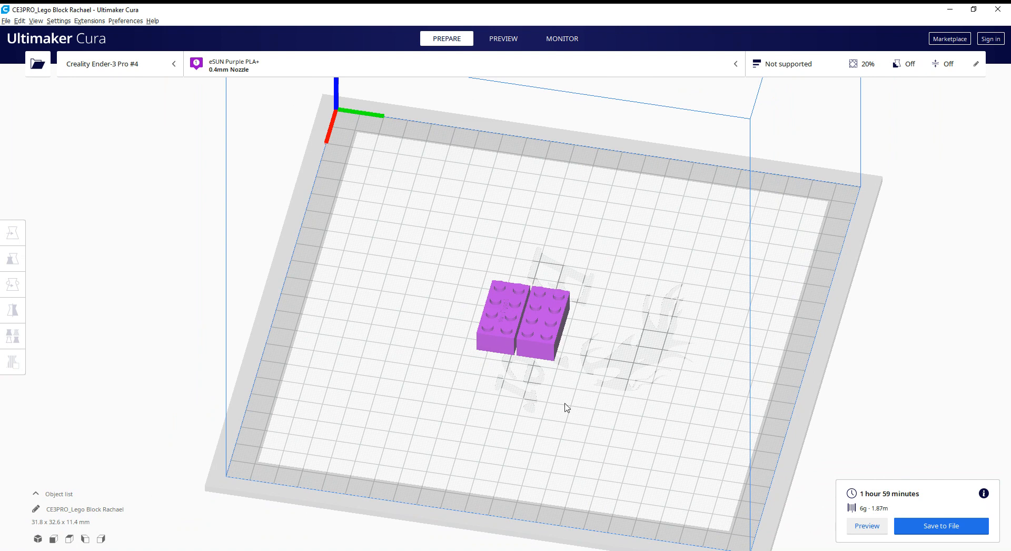
{"action": "right_click_drag", "start_coordinate": [645, 351], "coordinate": [617, 234]}
{"action": "scroll", "coordinate": [527, 400], "scroll_direction": "up", "scroll_amount": 4}
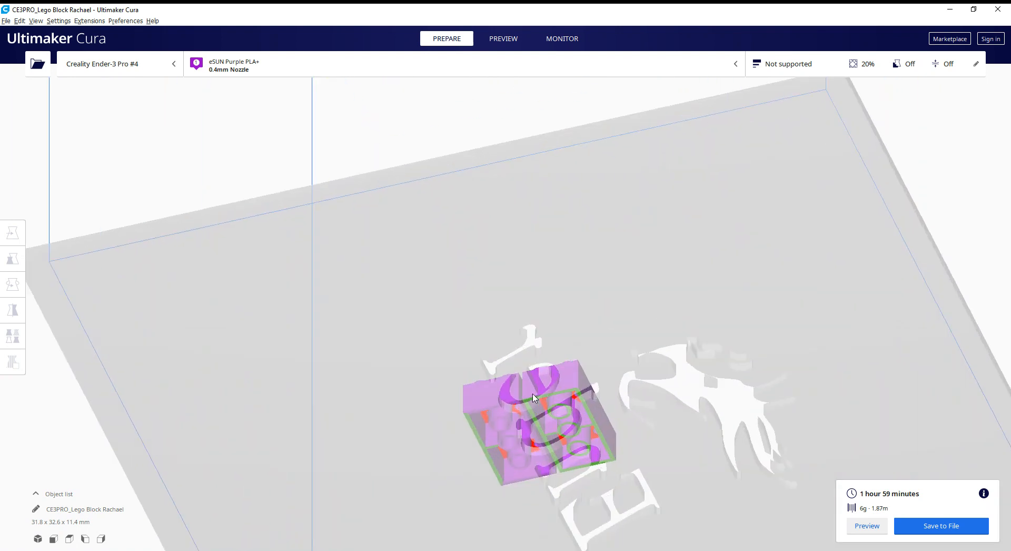
{"action": "right_click_drag", "start_coordinate": [607, 490], "coordinate": [551, 346]}
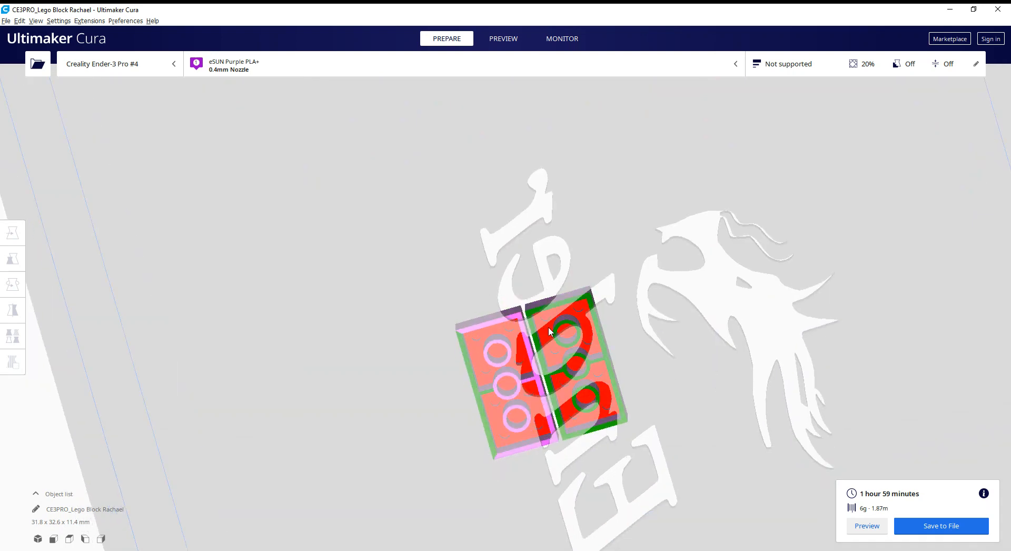
{"action": "left_click", "coordinate": [829, 69]}
{"action": "left_click", "coordinate": [660, 235]}
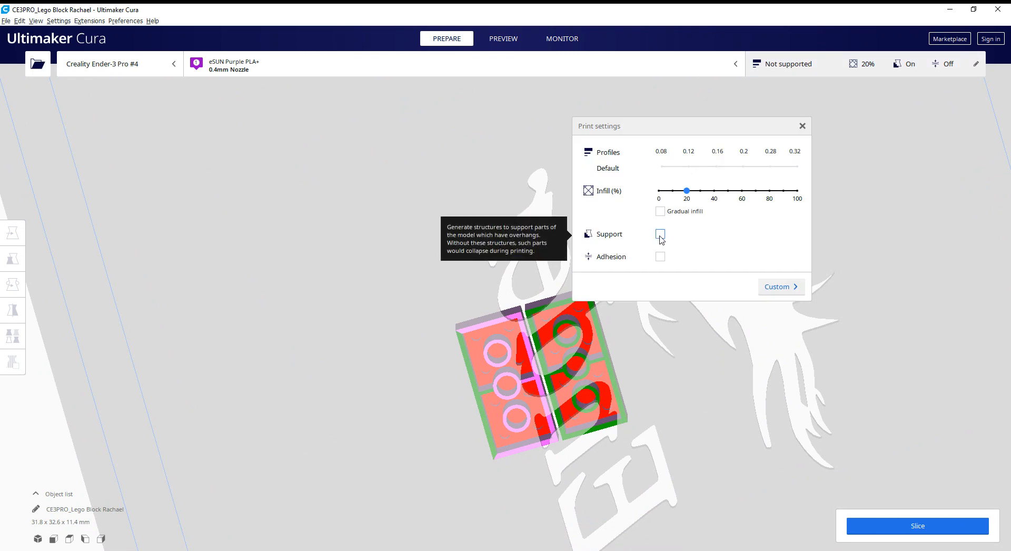
{"action": "left_click", "coordinate": [893, 530]}
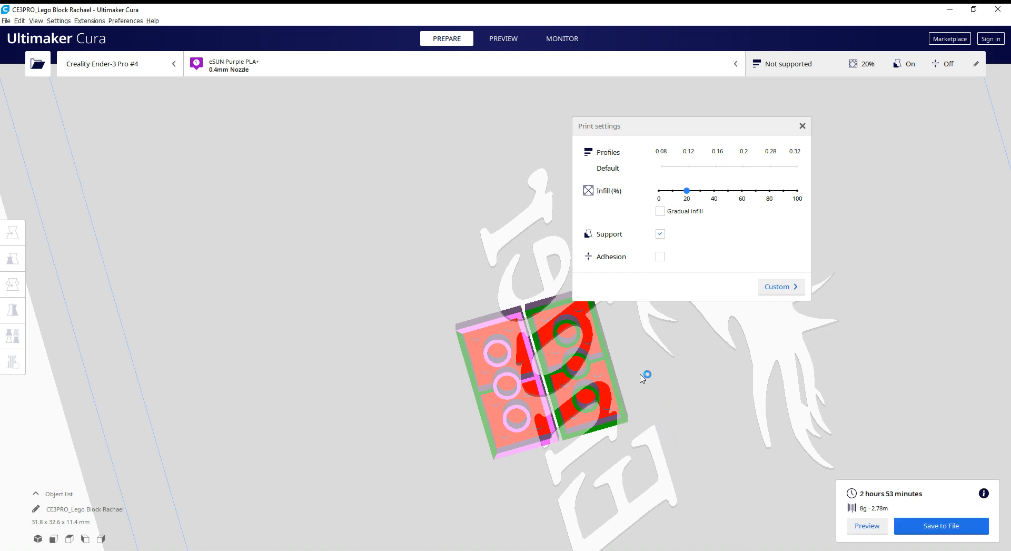
{"action": "mouse_move", "coordinate": [680, 355]}
{"action": "right_mouse_down"}
{"action": "mouse_move", "coordinate": [711, 507]}
{"action": "mouse_move", "coordinate": [532, 286]}
{"action": "right_mouse_up"}
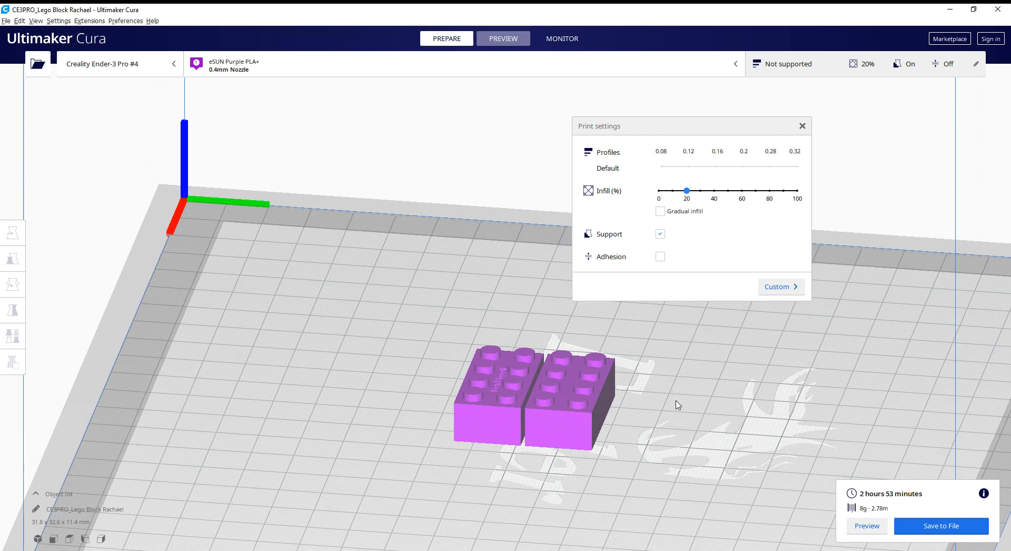
{"action": "left_click", "coordinate": [804, 126]}
Inspect the generated support structures inside both bricks in the layer preview at layers 54 and 80.
{"action": "right_click_drag", "start_coordinate": [626, 417], "coordinate": [595, 466]}
{"action": "scroll", "coordinate": [564, 361], "scroll_direction": "up", "scroll_amount": 5}
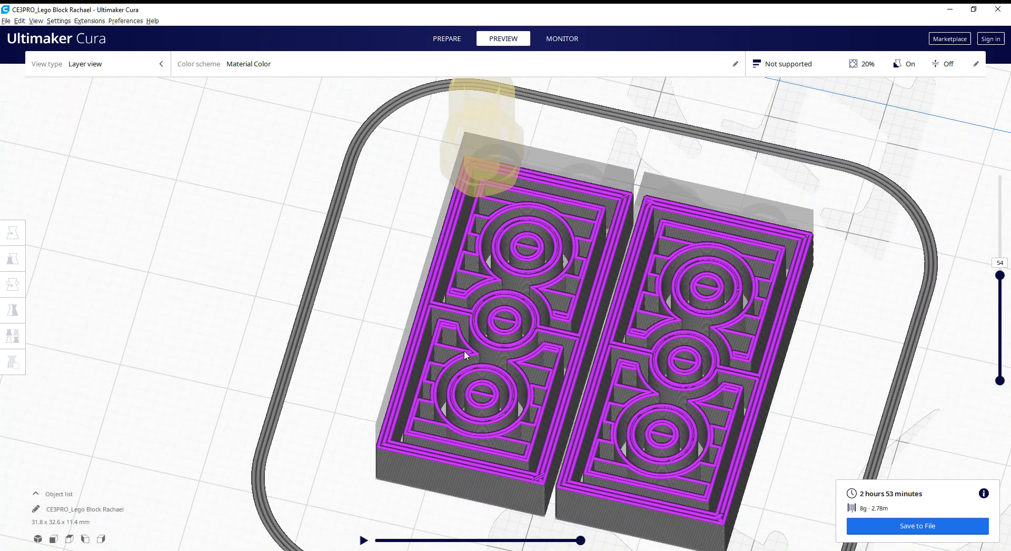
{"action": "scroll", "coordinate": [464, 353], "scroll_direction": "down", "scroll_amount": 4}
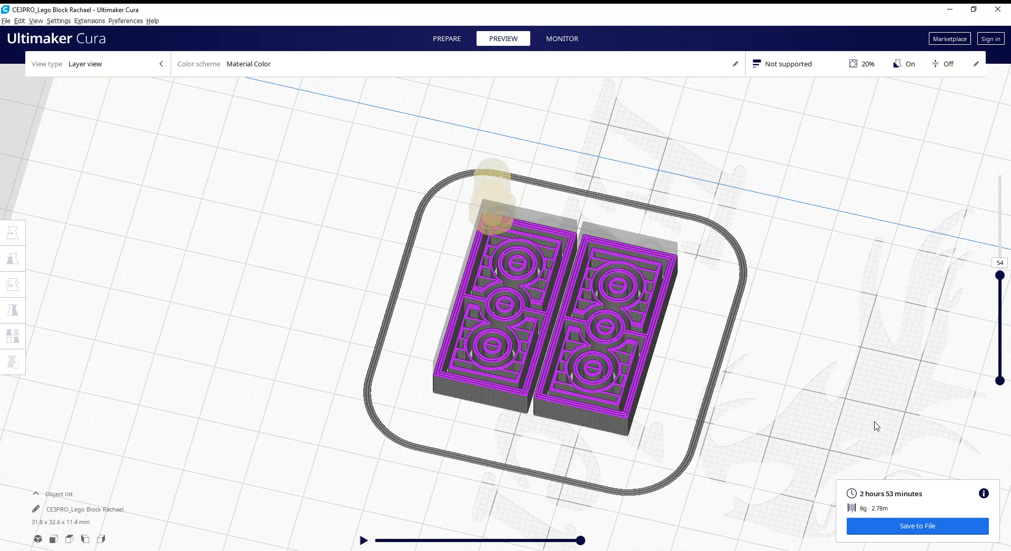
{"action": "left_click_drag", "start_coordinate": [1000, 275], "coordinate": [999, 231]}
{"action": "right_click_drag", "start_coordinate": [771, 482], "coordinate": [783, 441]}
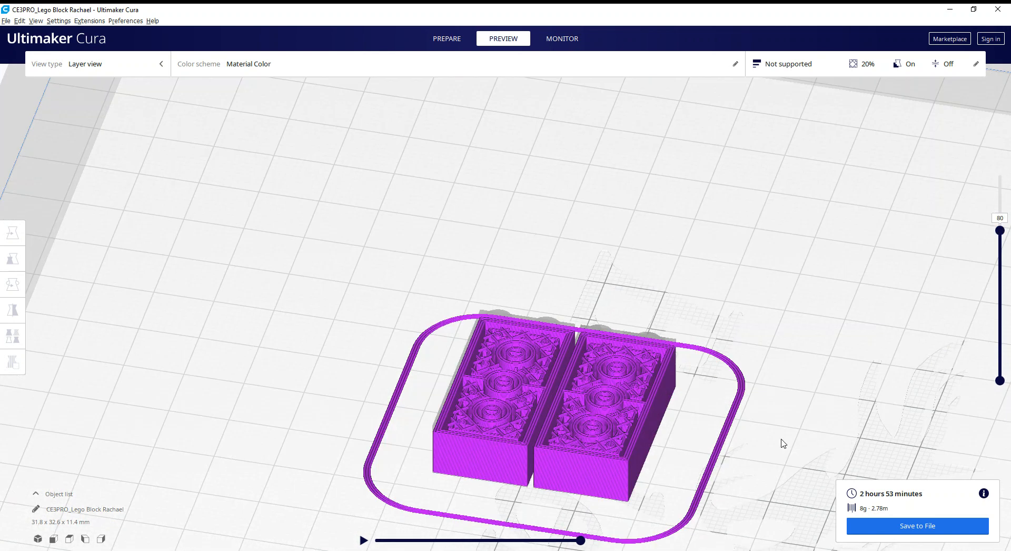
{"action": "scroll", "coordinate": [783, 440], "scroll_direction": "down", "scroll_amount": 5}
Turn off Support in the print settings for the two bricks.
{"action": "left_click", "coordinate": [874, 59]}
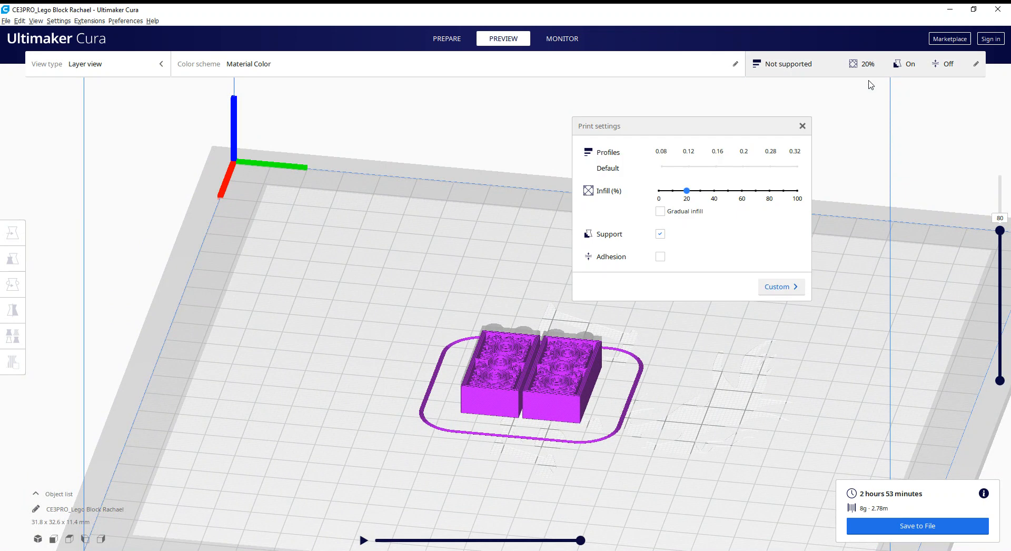
{"action": "left_click", "coordinate": [660, 234]}
{"action": "left_click", "coordinate": [803, 126]}
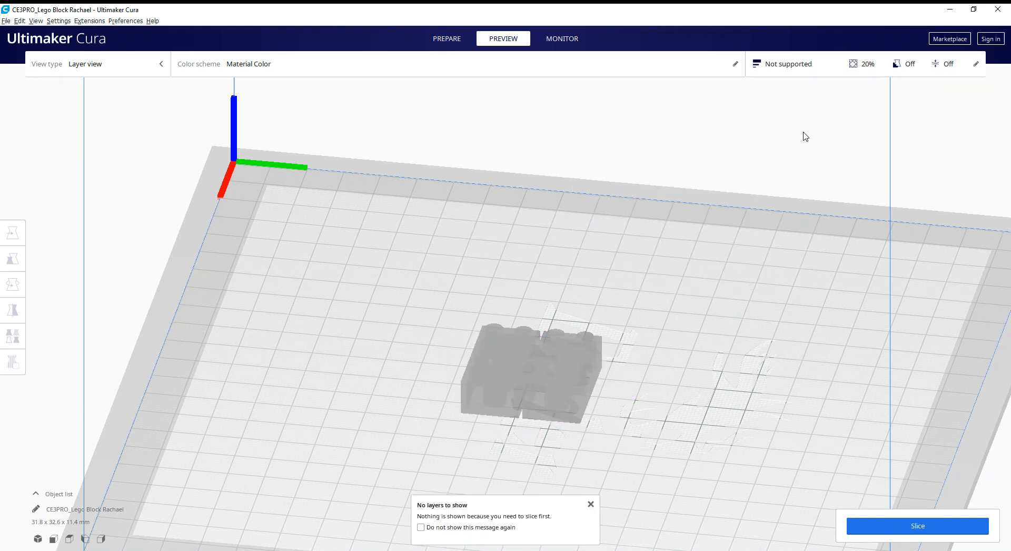